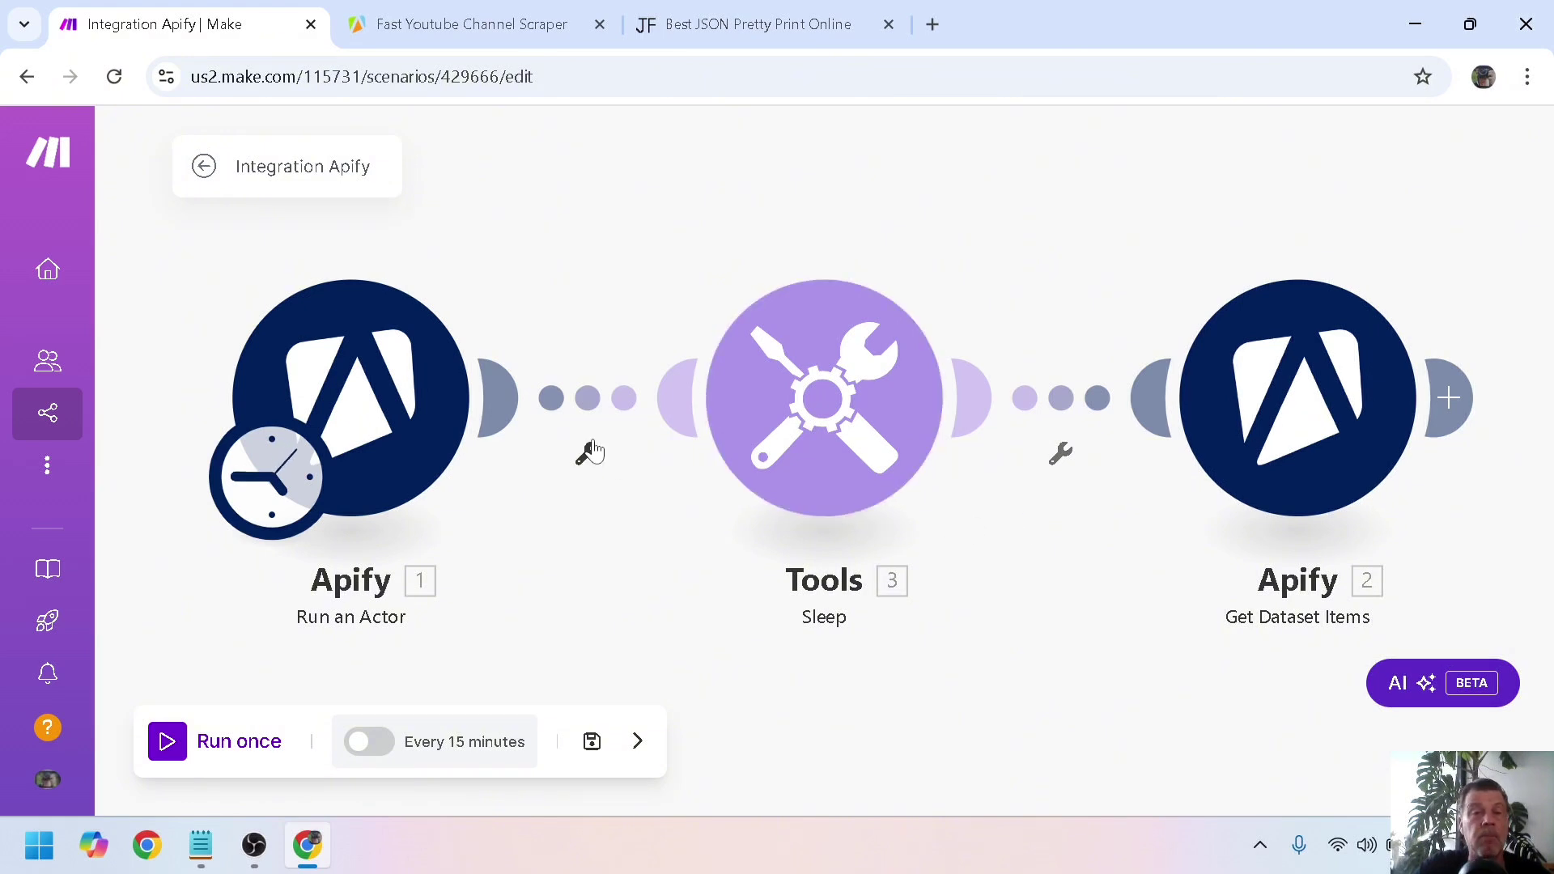
Step: Switch to the Fast Youtube Channel Scraper page in Apify, show its input as JSON and copy the whole code
click(451, 26)
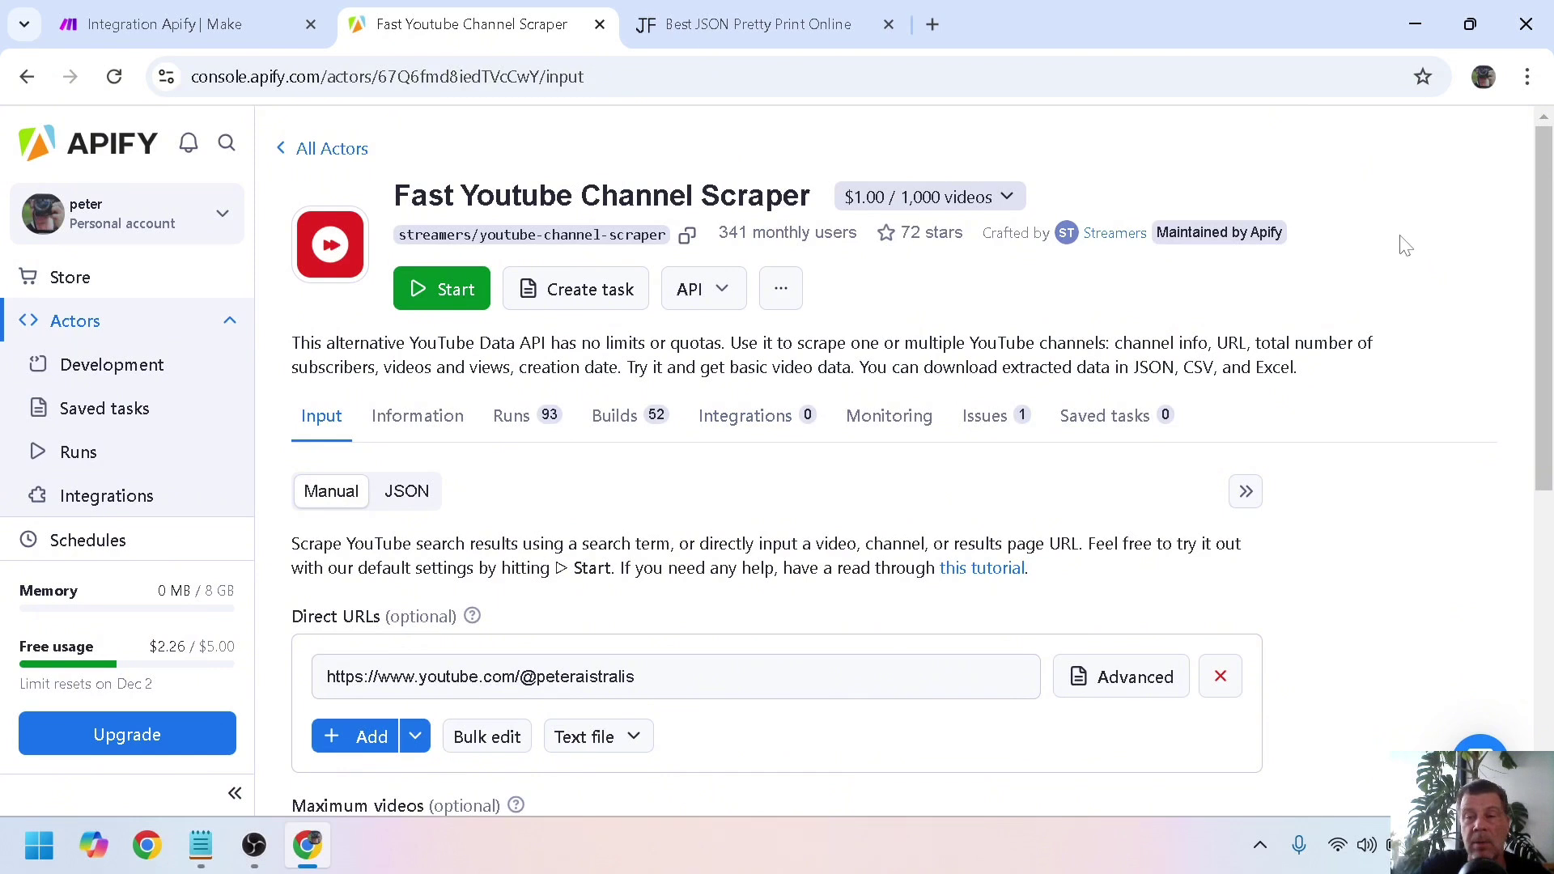
scroll(891, 364, down, 1)
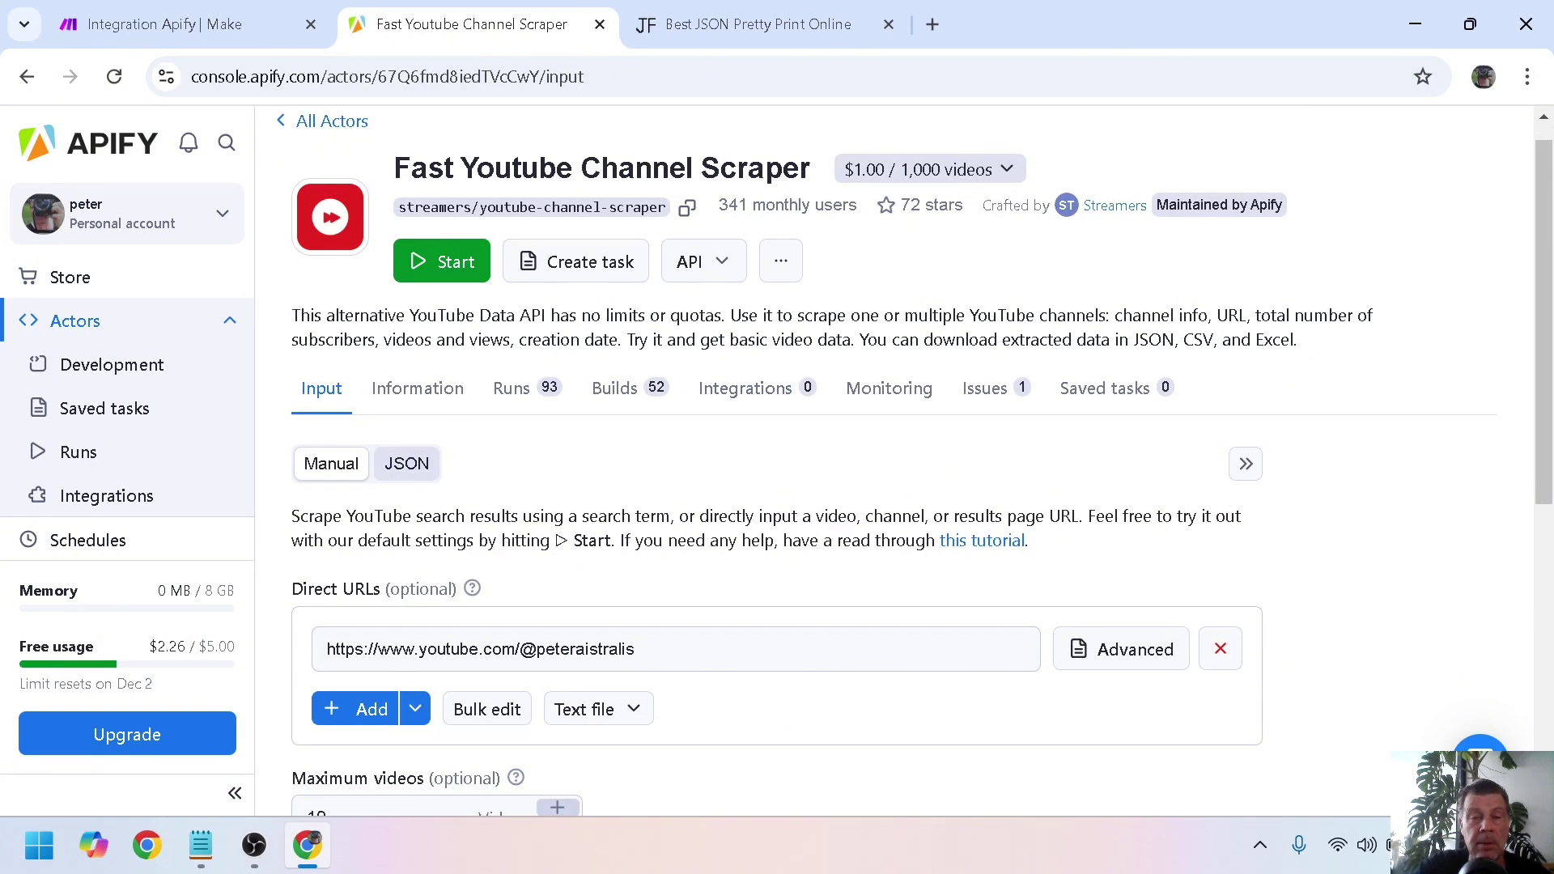
click(403, 468)
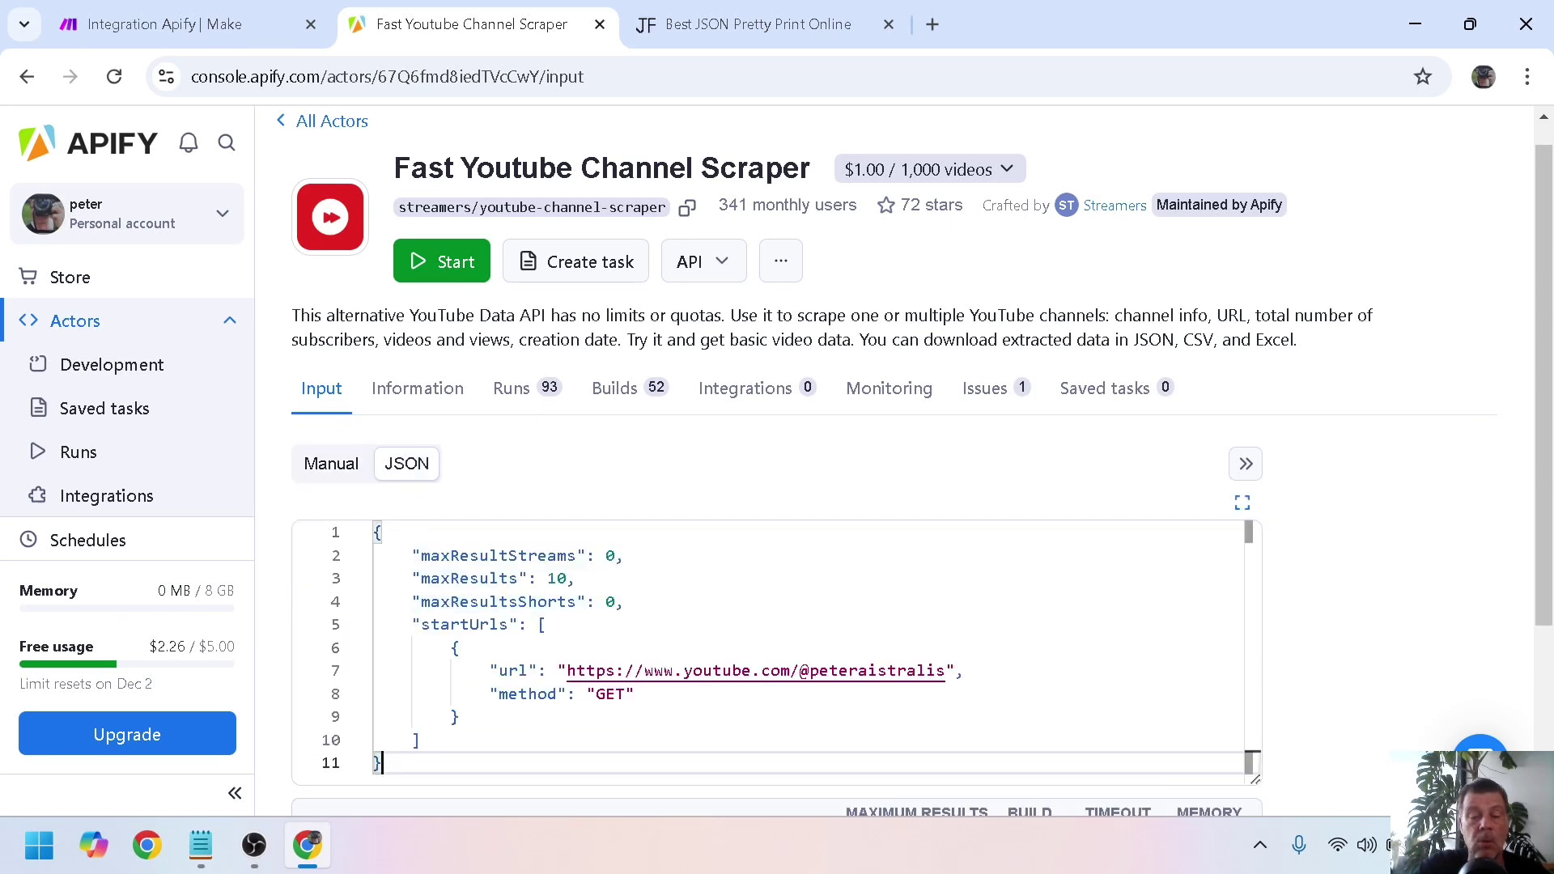
key(ctrl+a)
key(ctrl+c)
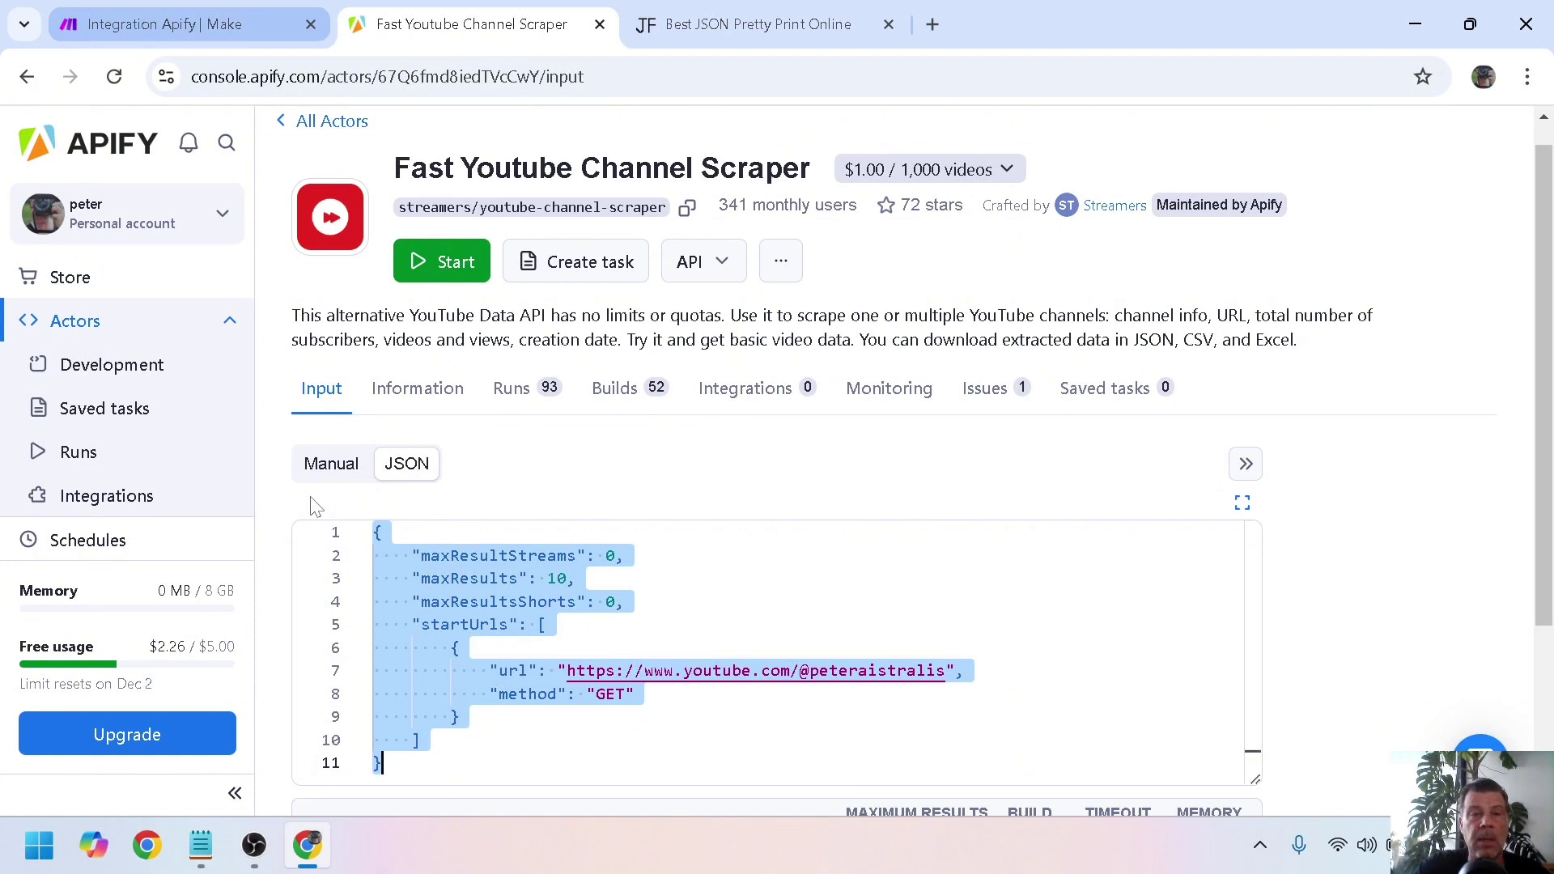
Step: In Make, replace the Run an Actor module's Input JSON with the copied scraper input and run the scenario once
click(148, 23)
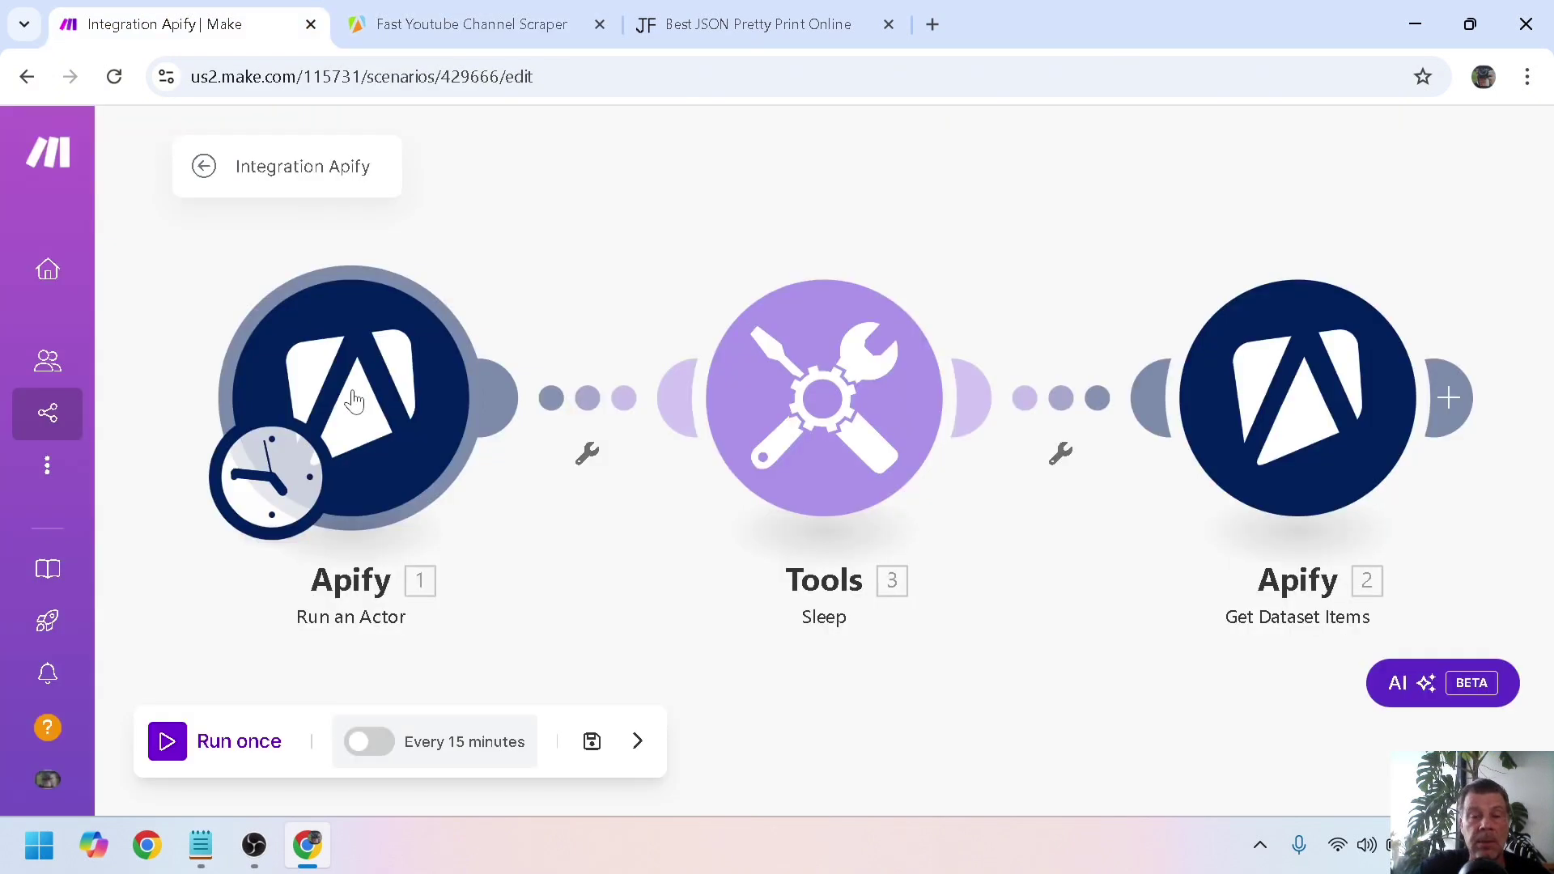
click(353, 400)
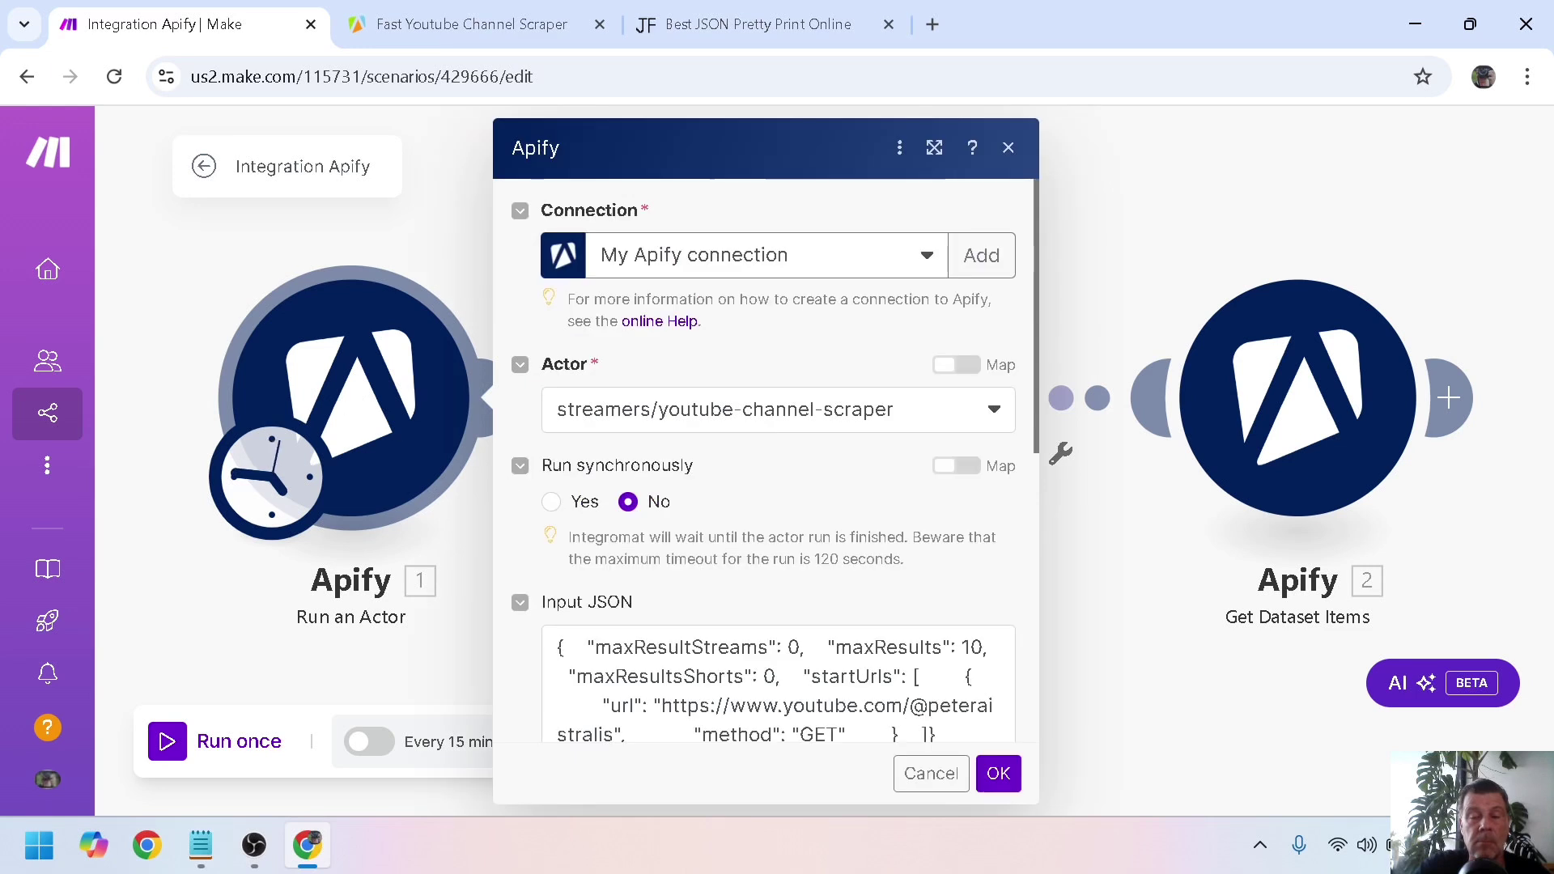
click(777, 681)
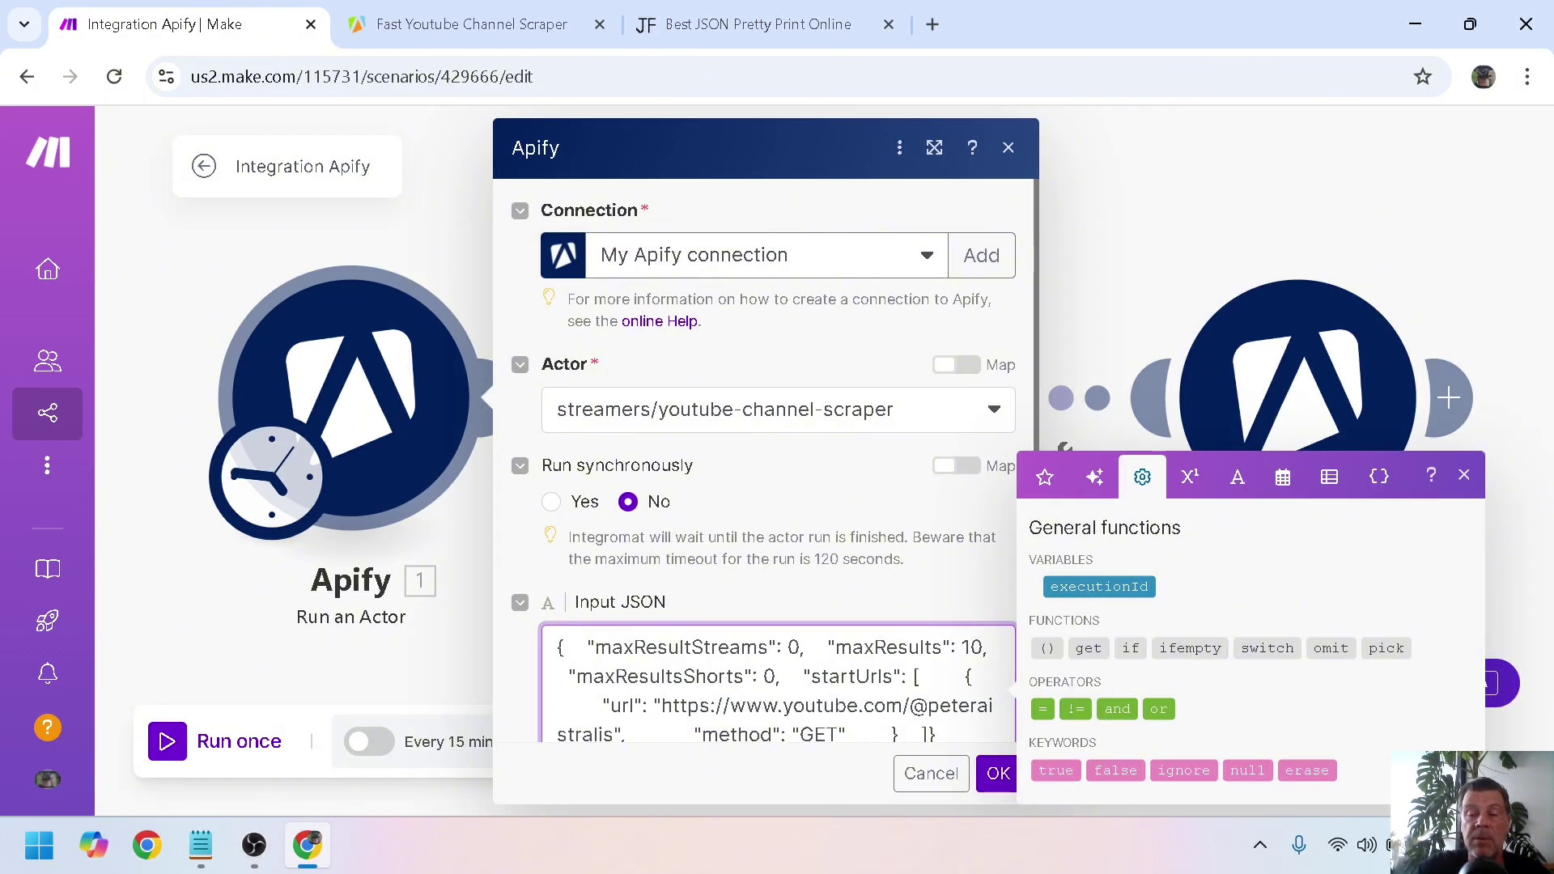
key(ctrl+a)
key(Delete)
text({    "maxResultStreams": 0,    "maxResults": 10,    "maxResultsShorts": 0,    "startUrls": [        {            "url": "https://www.youtube.com/@peteraistralis",            "method": "GET"        }    ]})
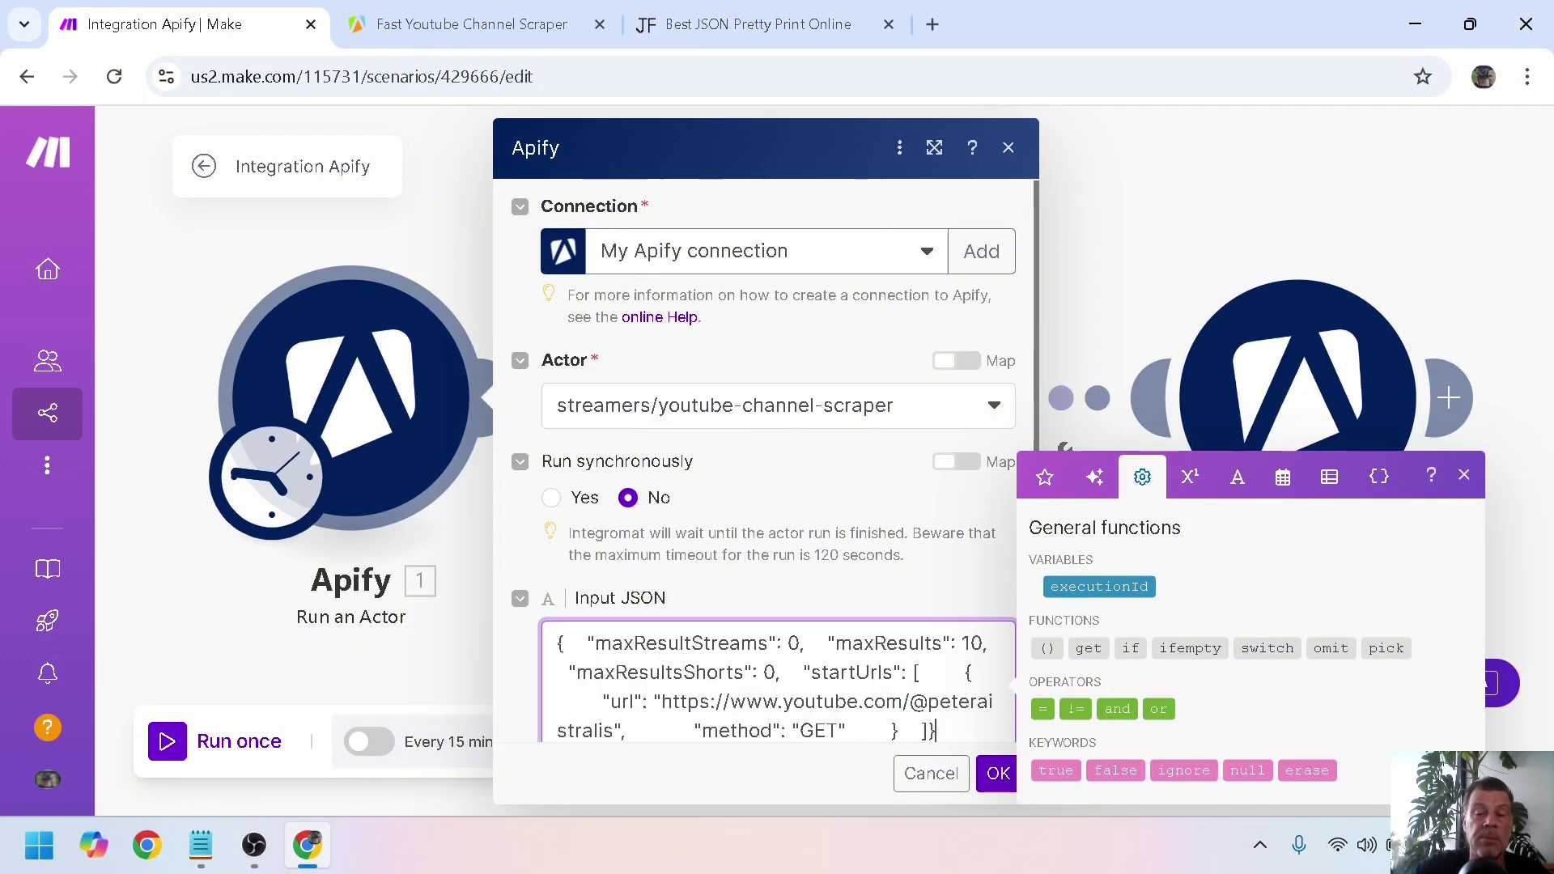
click(989, 773)
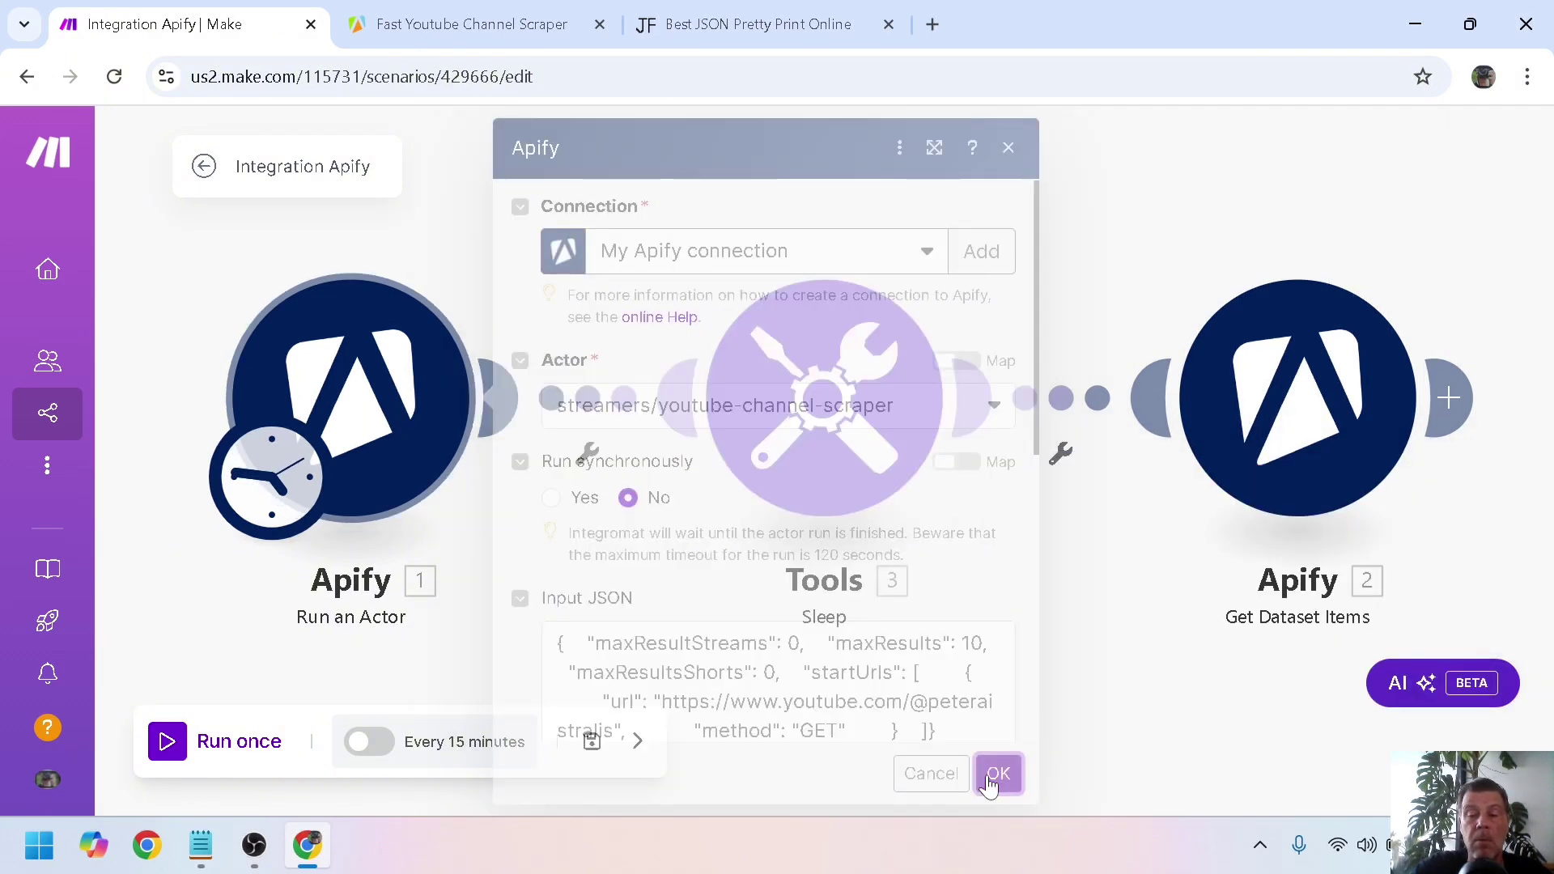
click(236, 747)
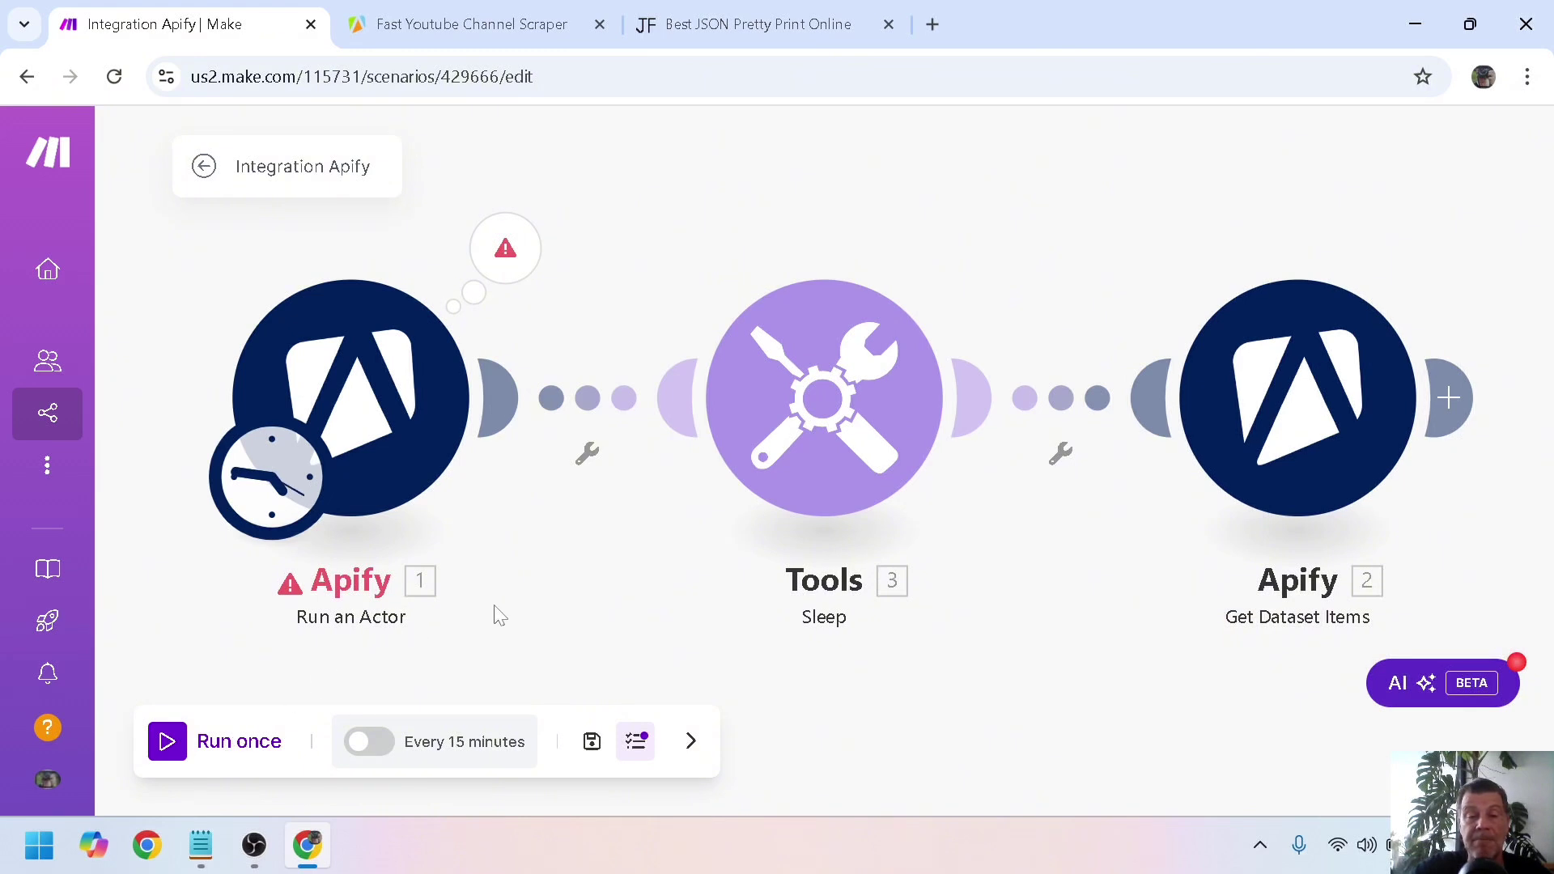
Step: Paste the scraper input into the JSON Pretty Print page, format it with 2 Tab Space and copy the result
click(732, 32)
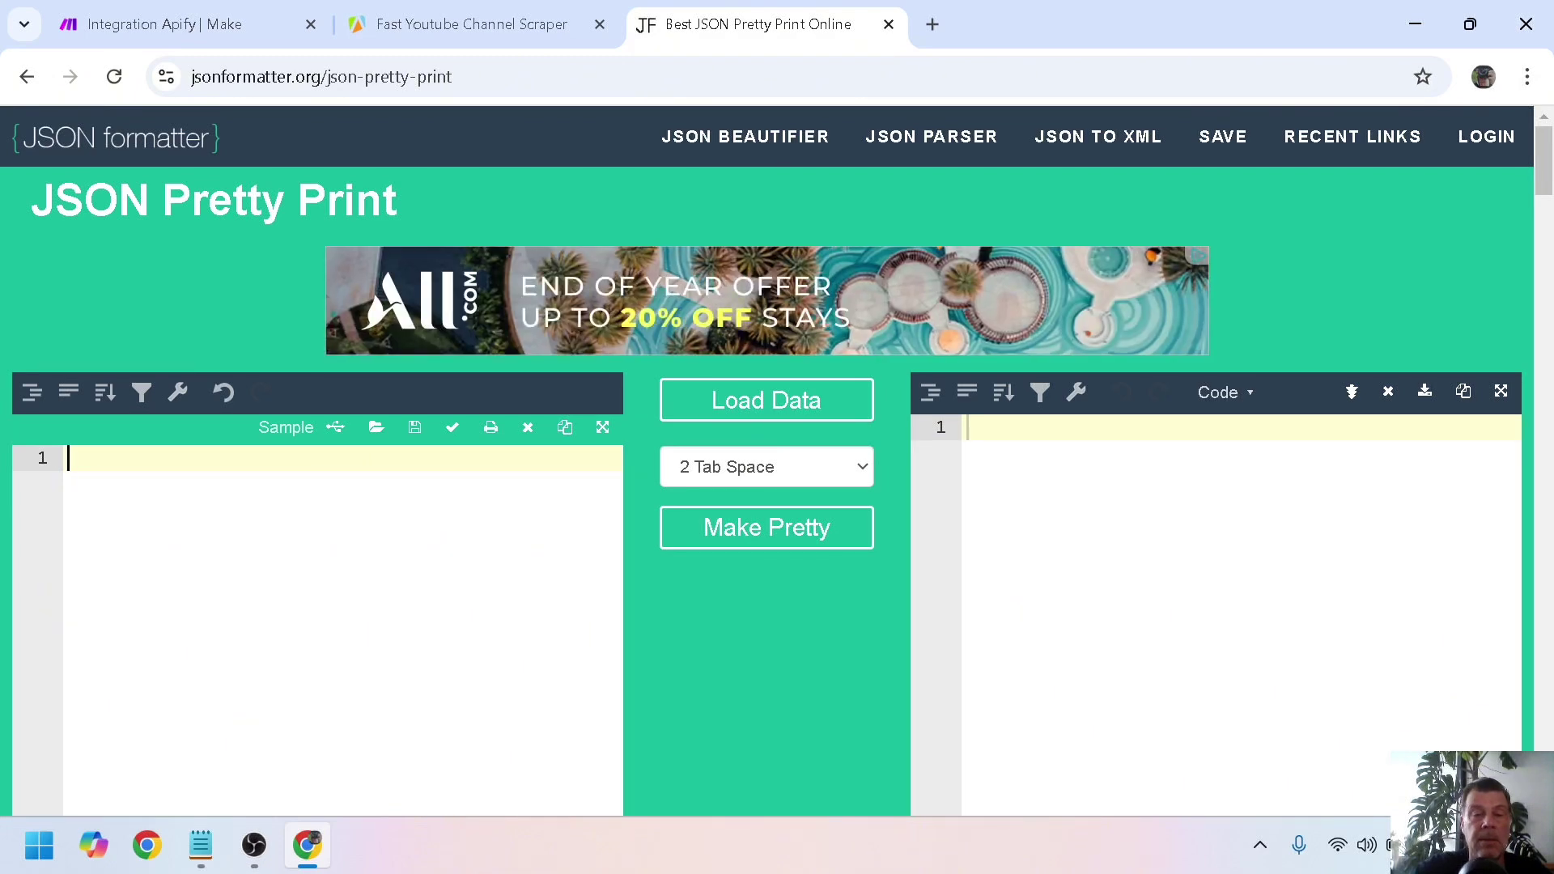
key(ctrl+v)
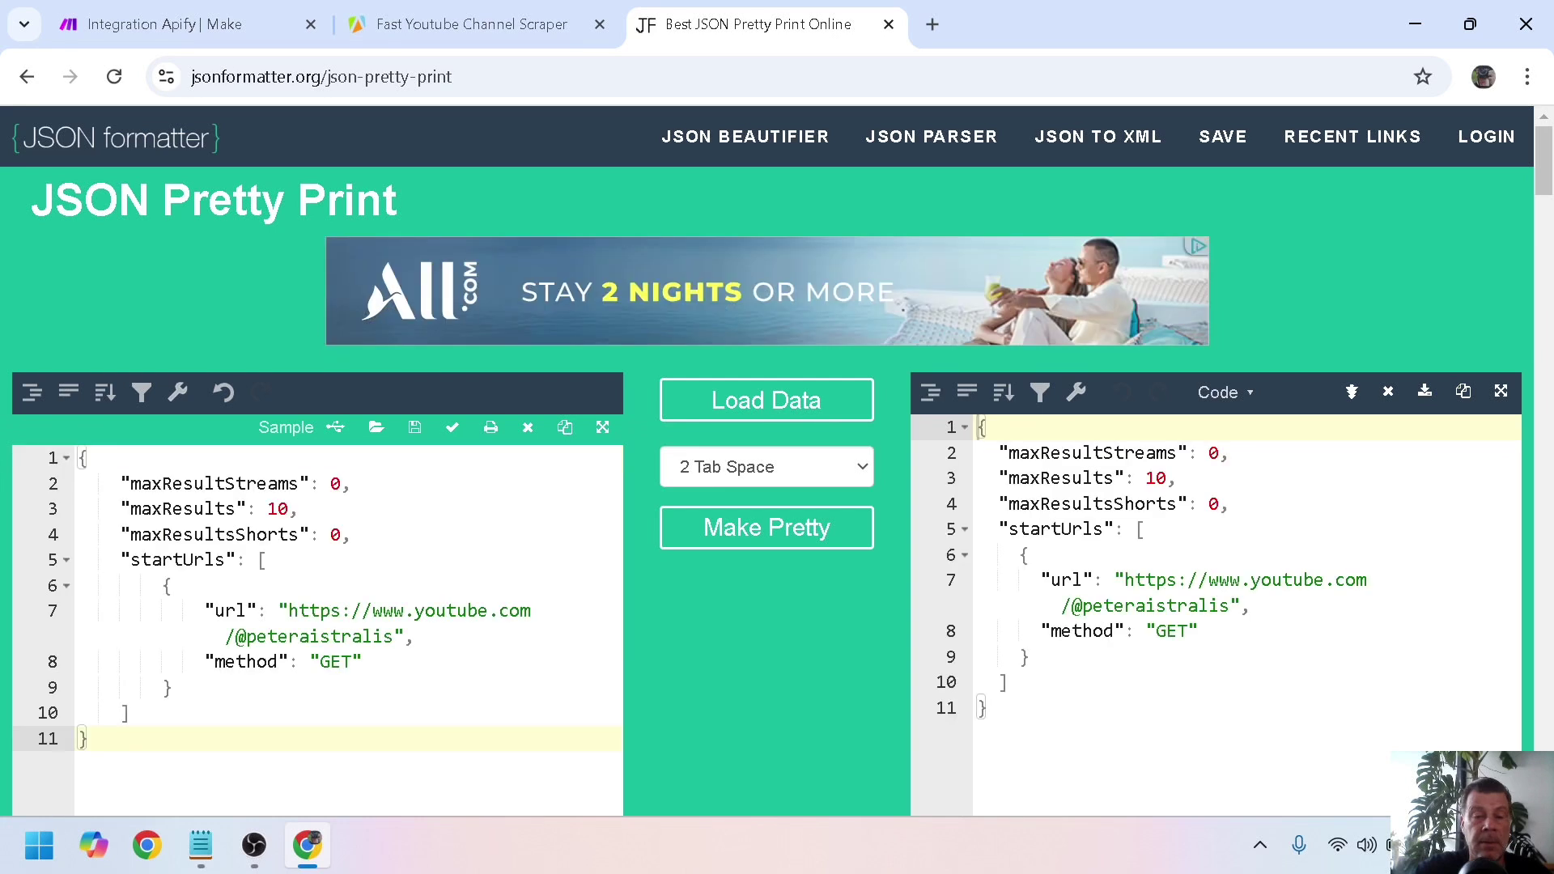
click(749, 537)
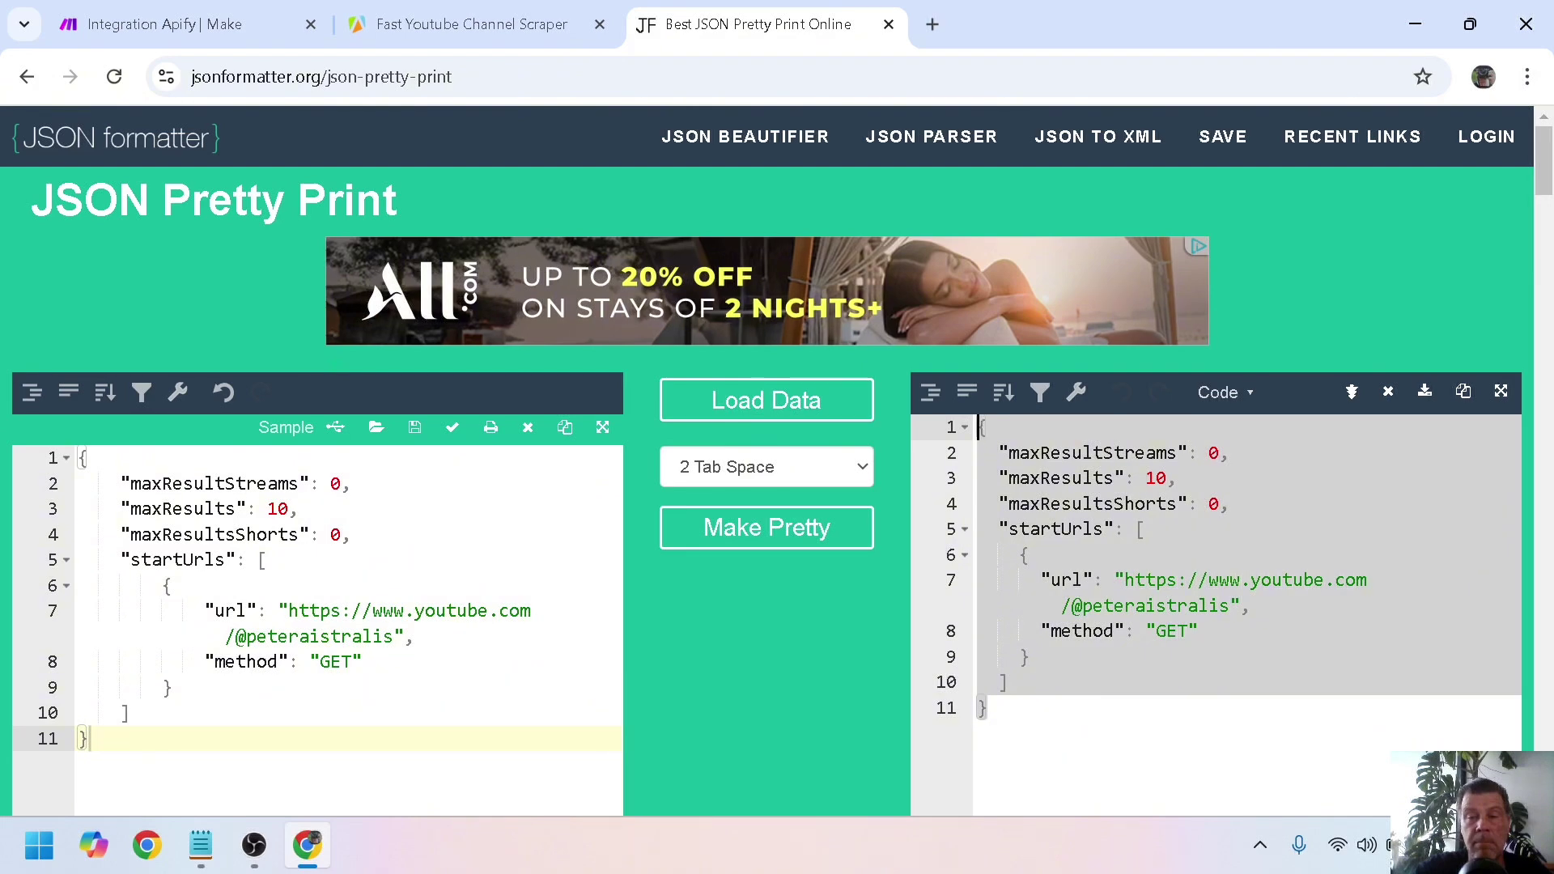
Step: In Make, replace the Run an Actor module's Input JSON with the pretty-printed code and run the scenario once
key(ctrl+1)
click(344, 397)
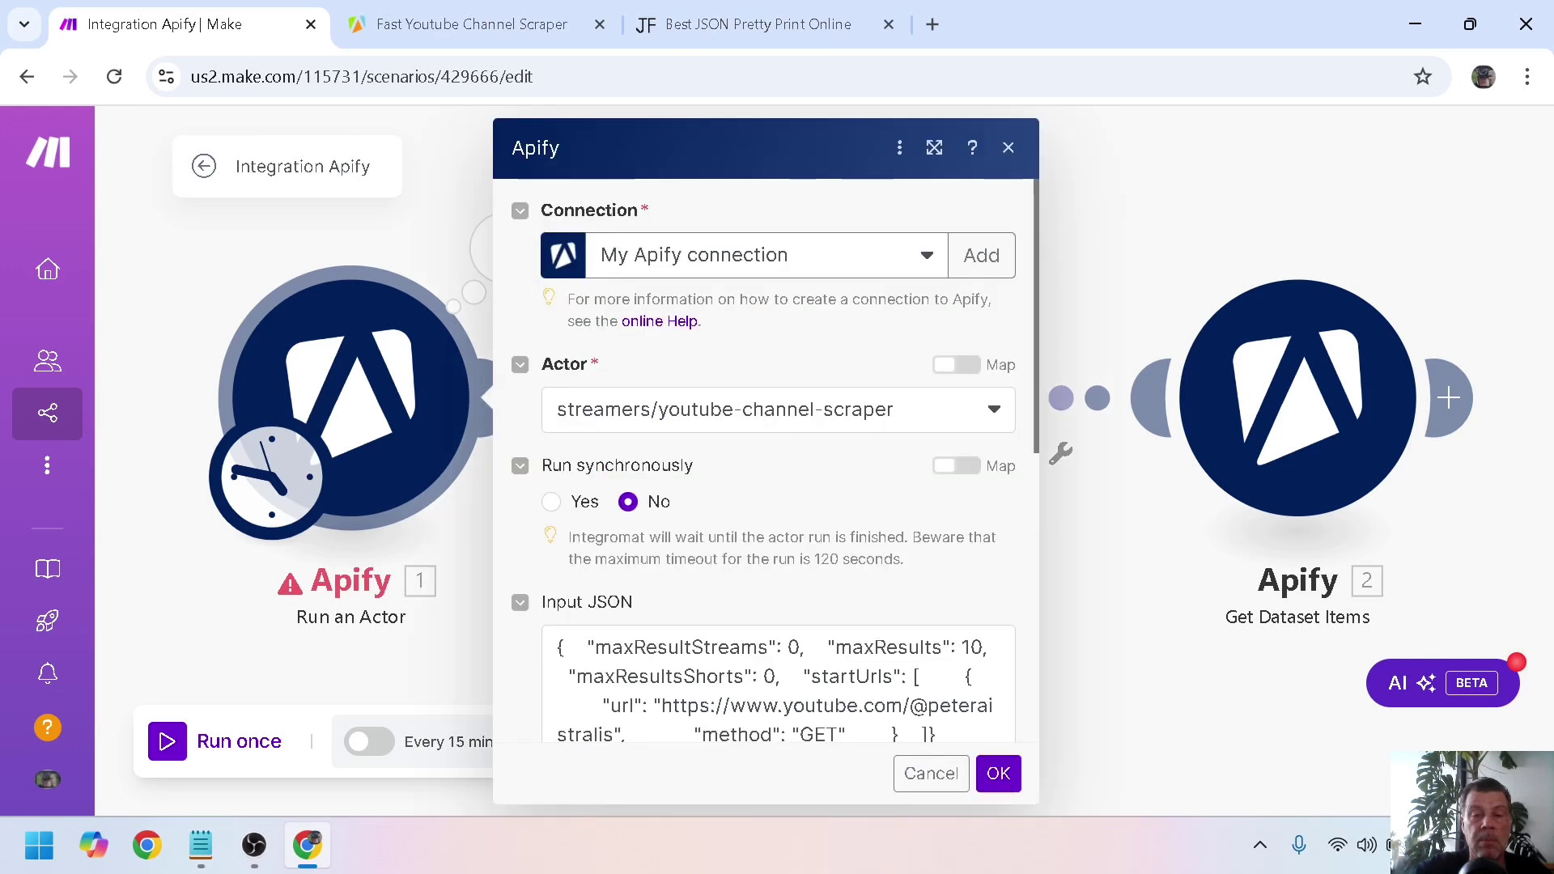
scroll(777, 567, down, 3)
click(999, 773)
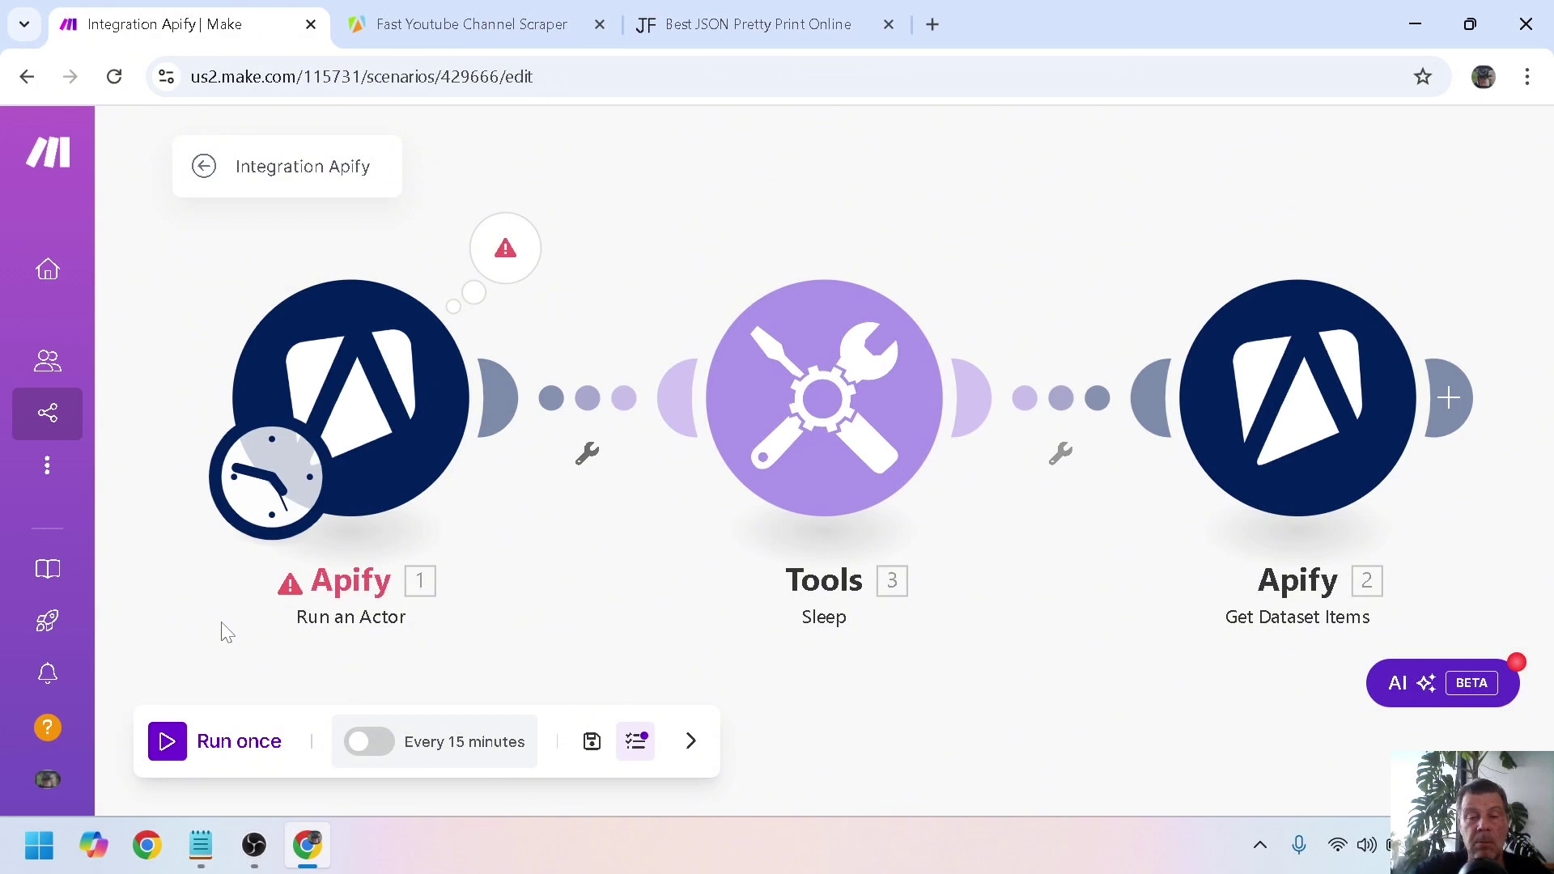
click(203, 743)
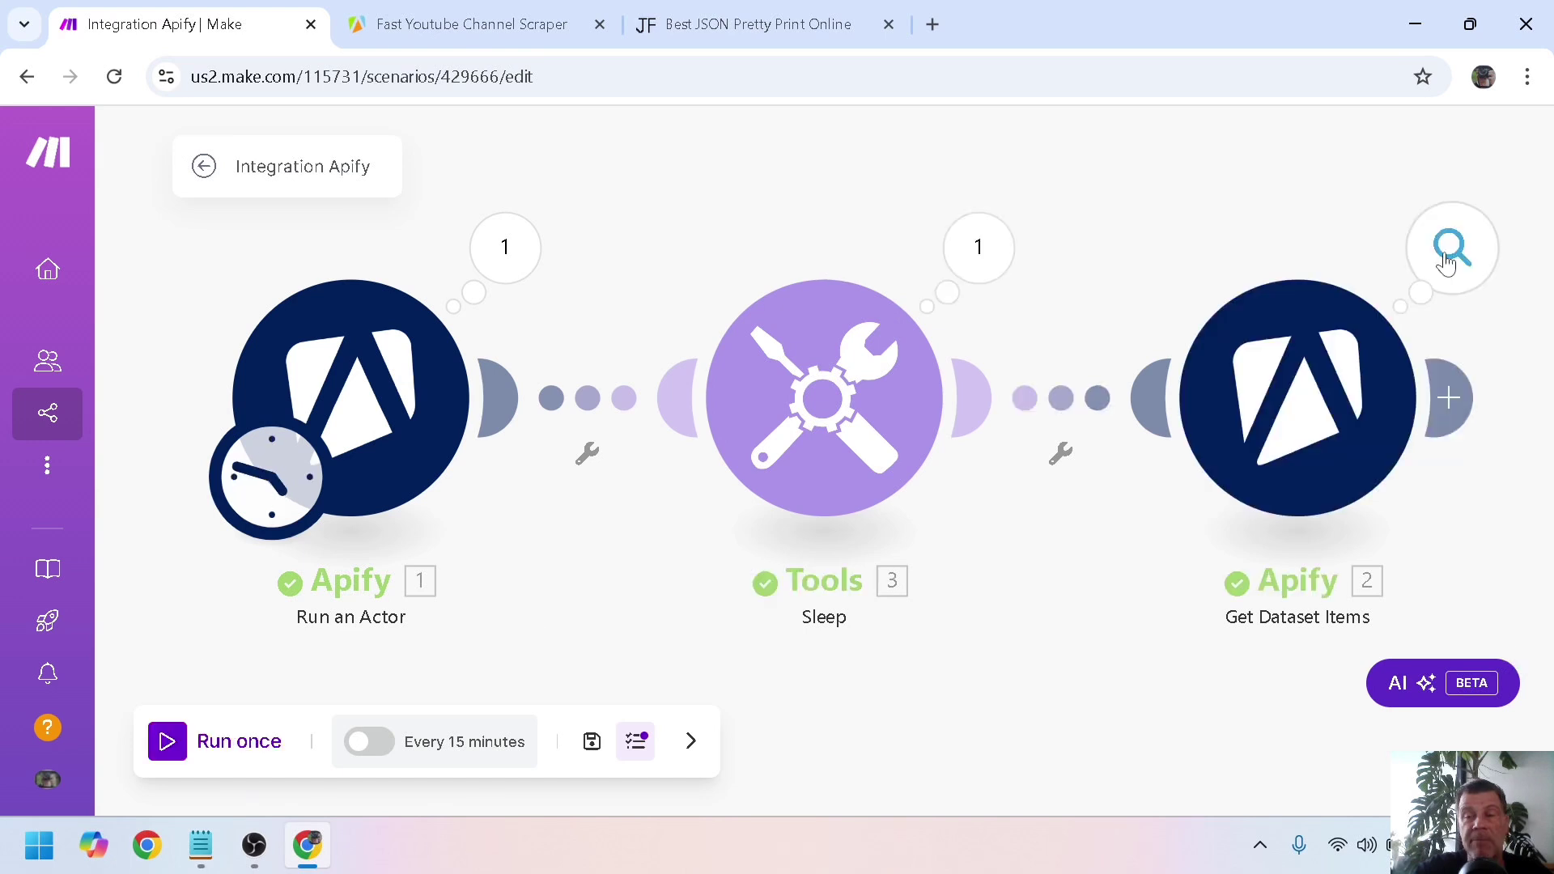
Step: Examine the output bundles of the Get Dataset Items module, then close them
click(1447, 262)
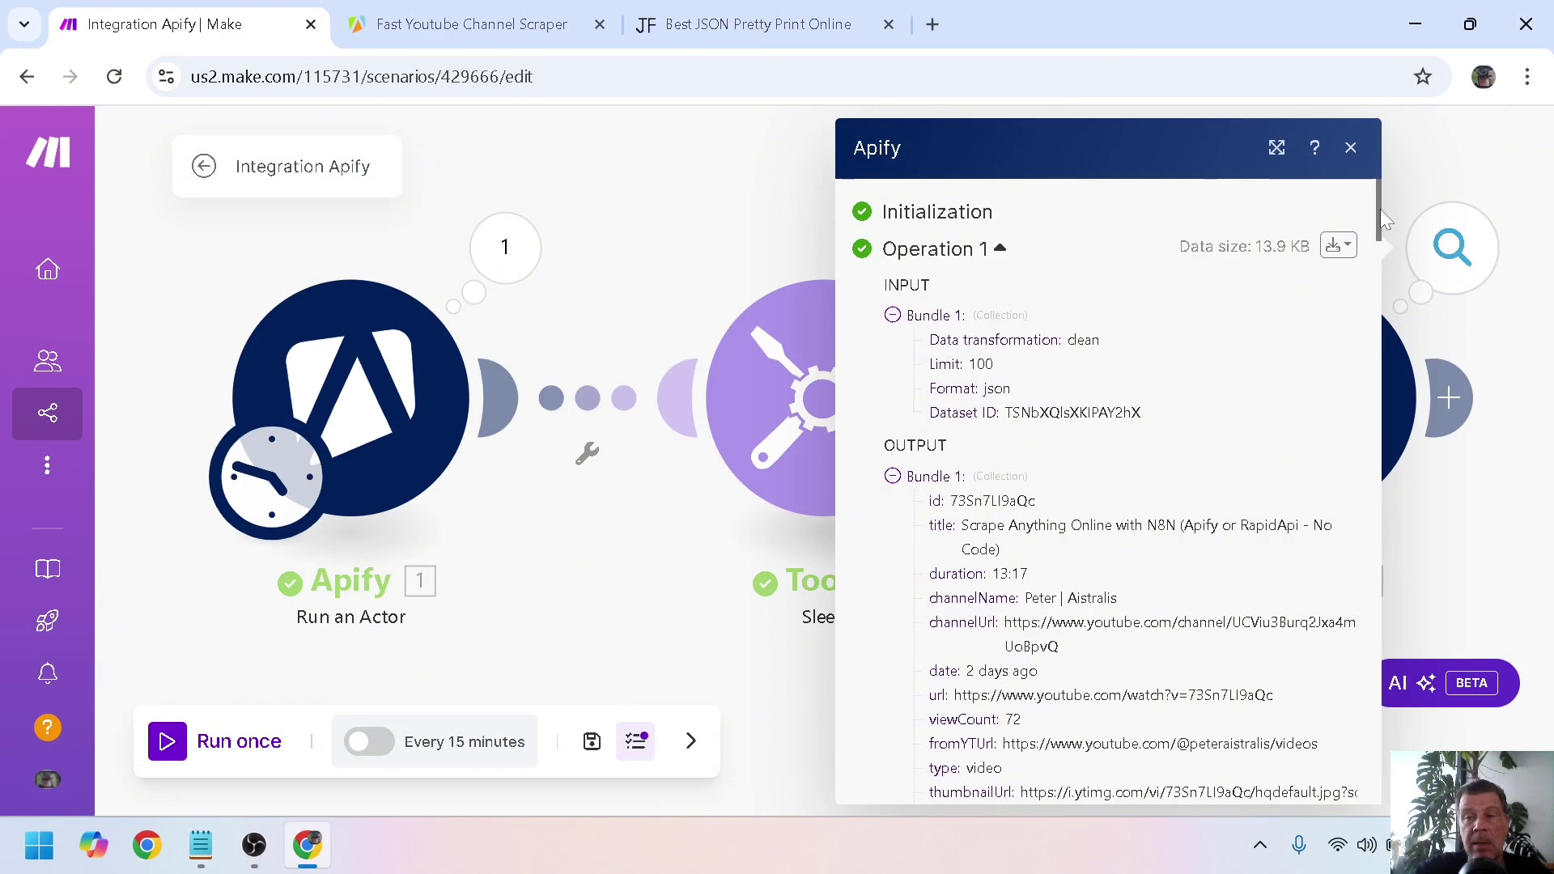
drag(1381, 209, 1376, 384)
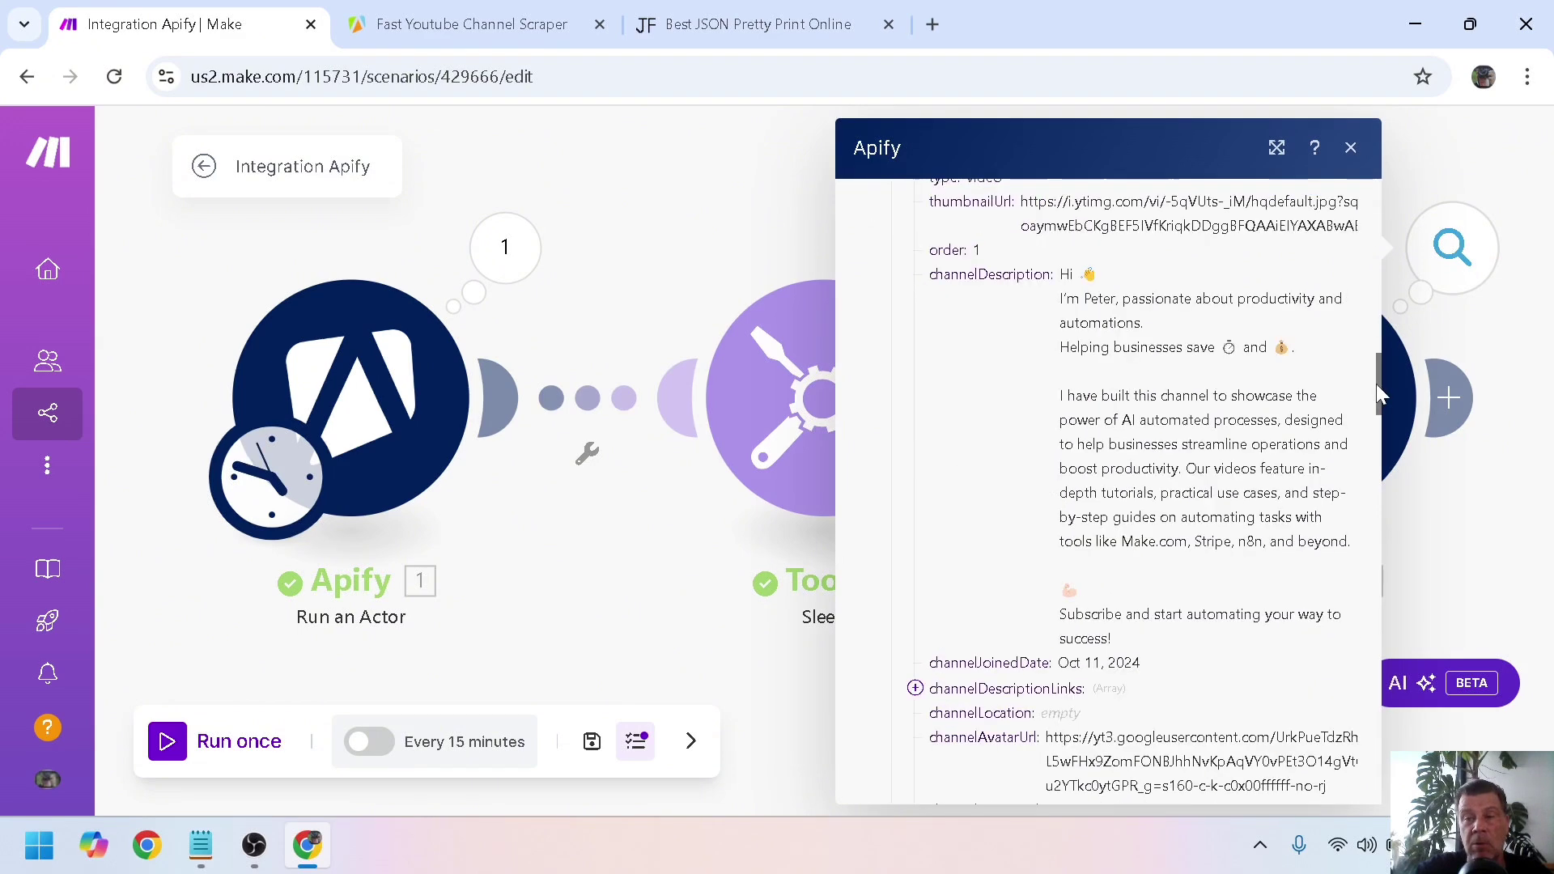
click(1351, 149)
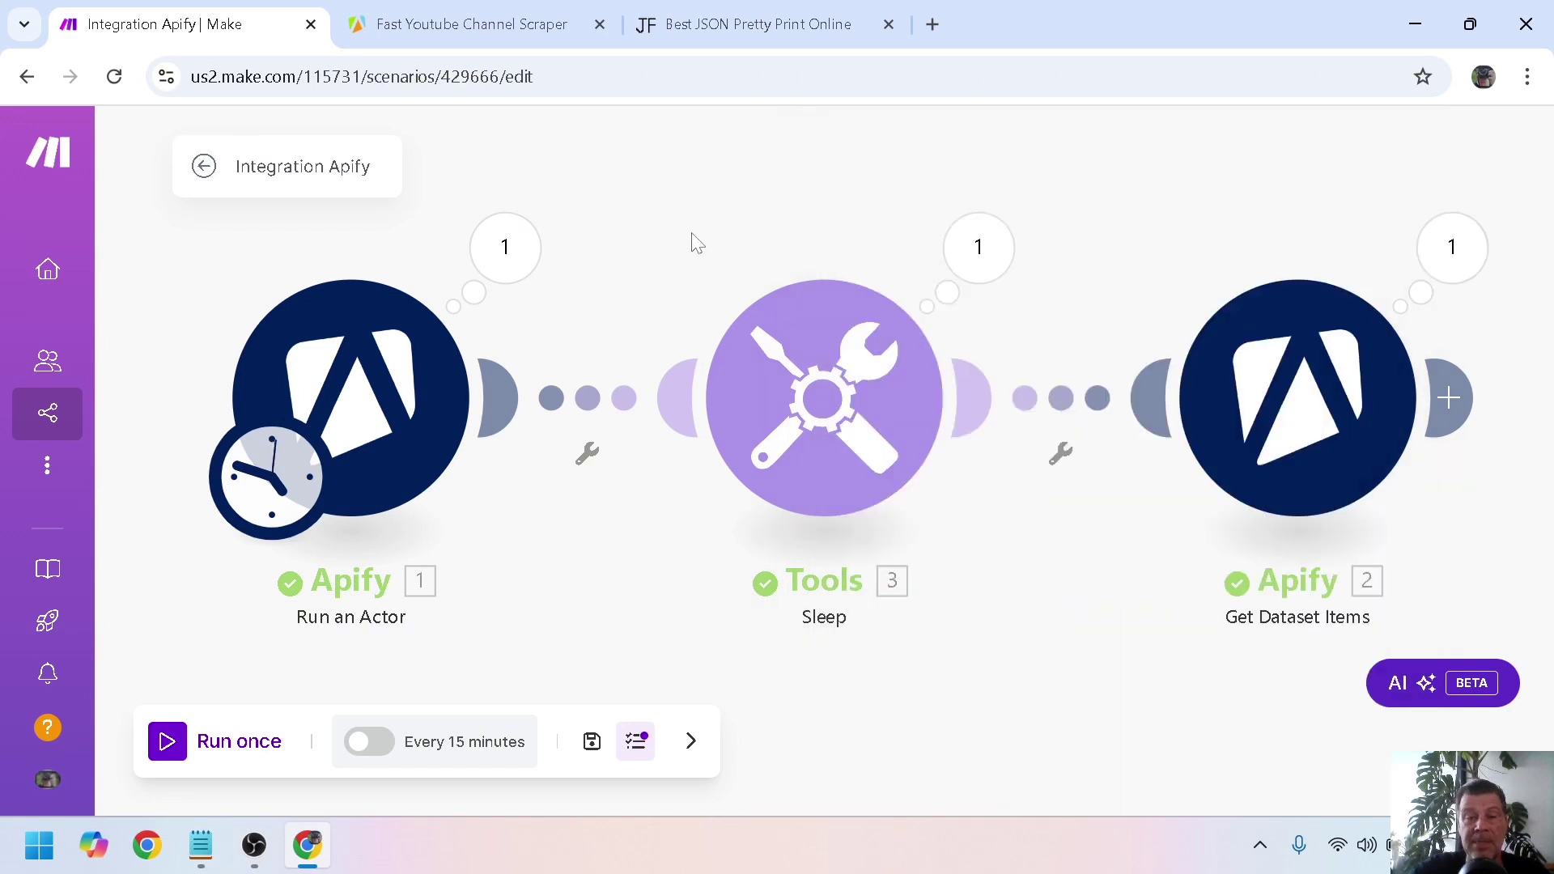
Step: Set Run synchronously to Yes in the Run an Actor module and save its settings
click(381, 389)
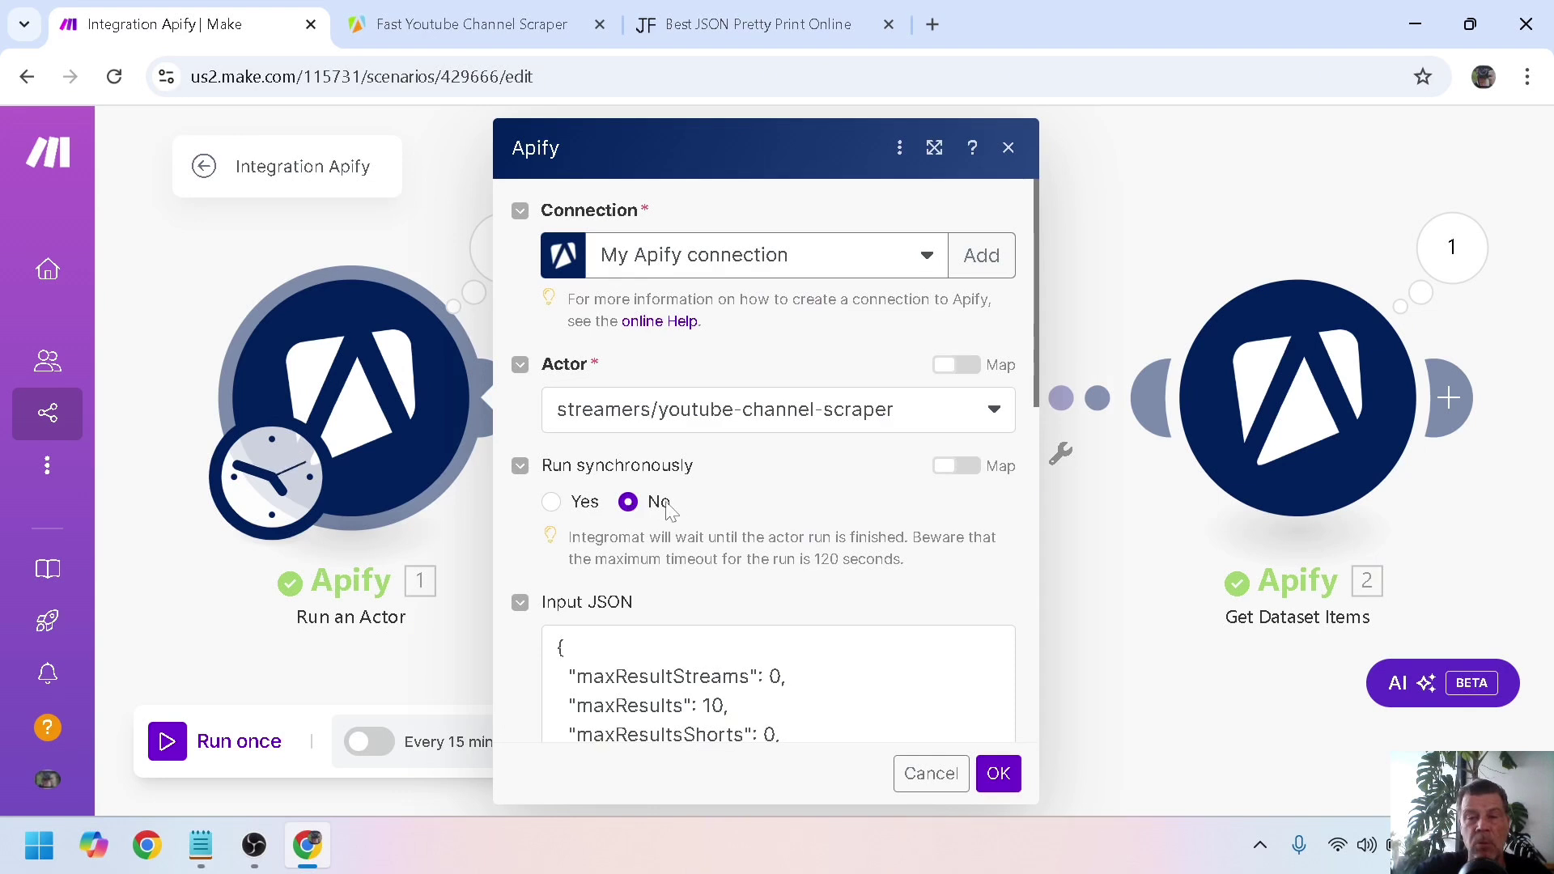
click(552, 503)
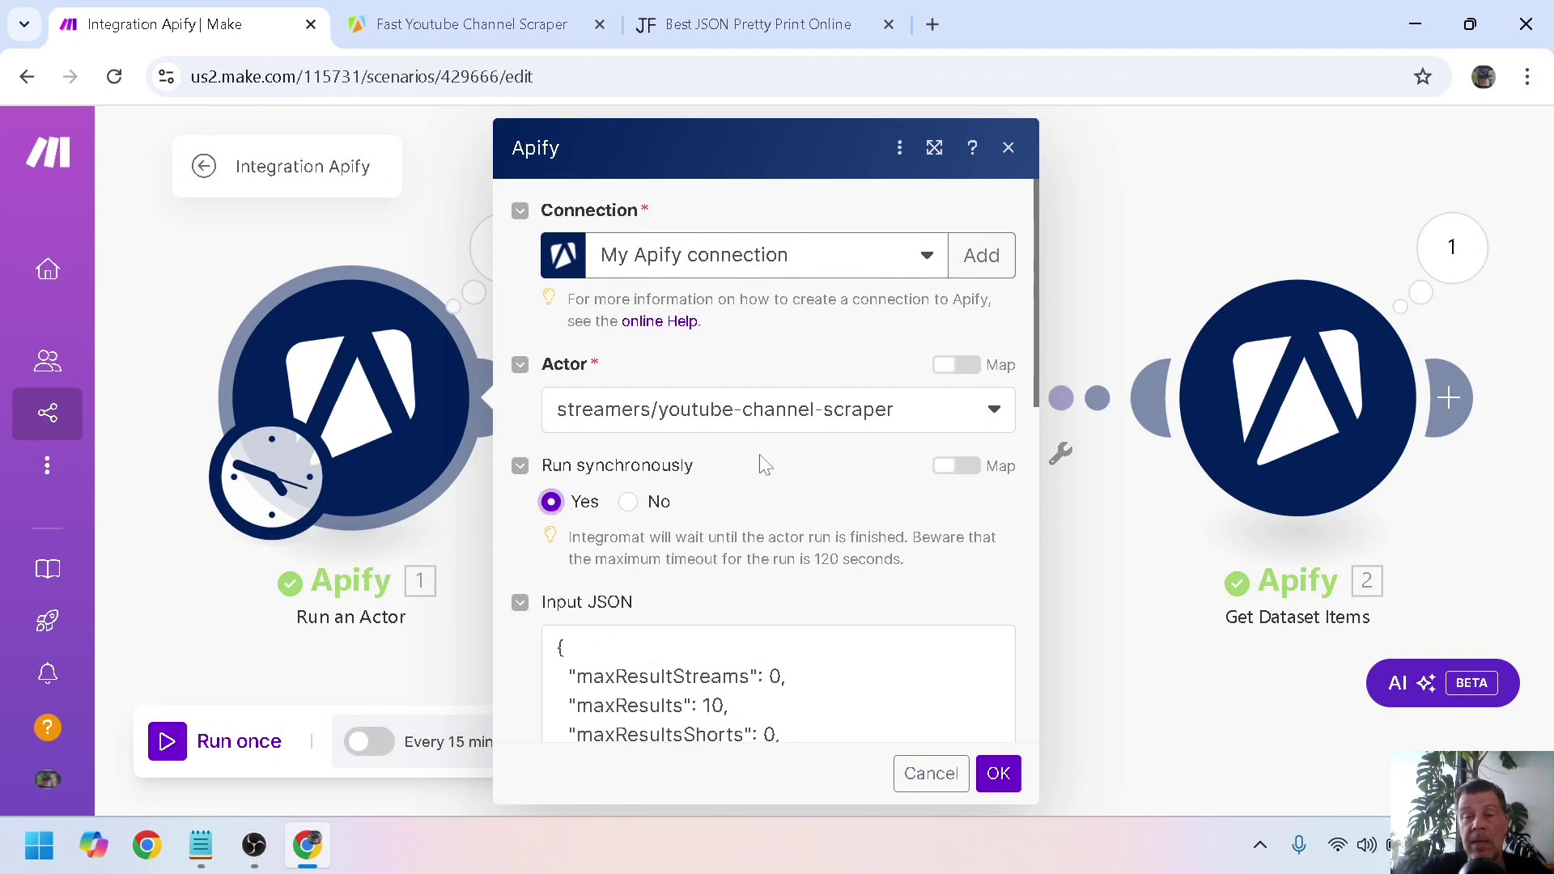
click(999, 774)
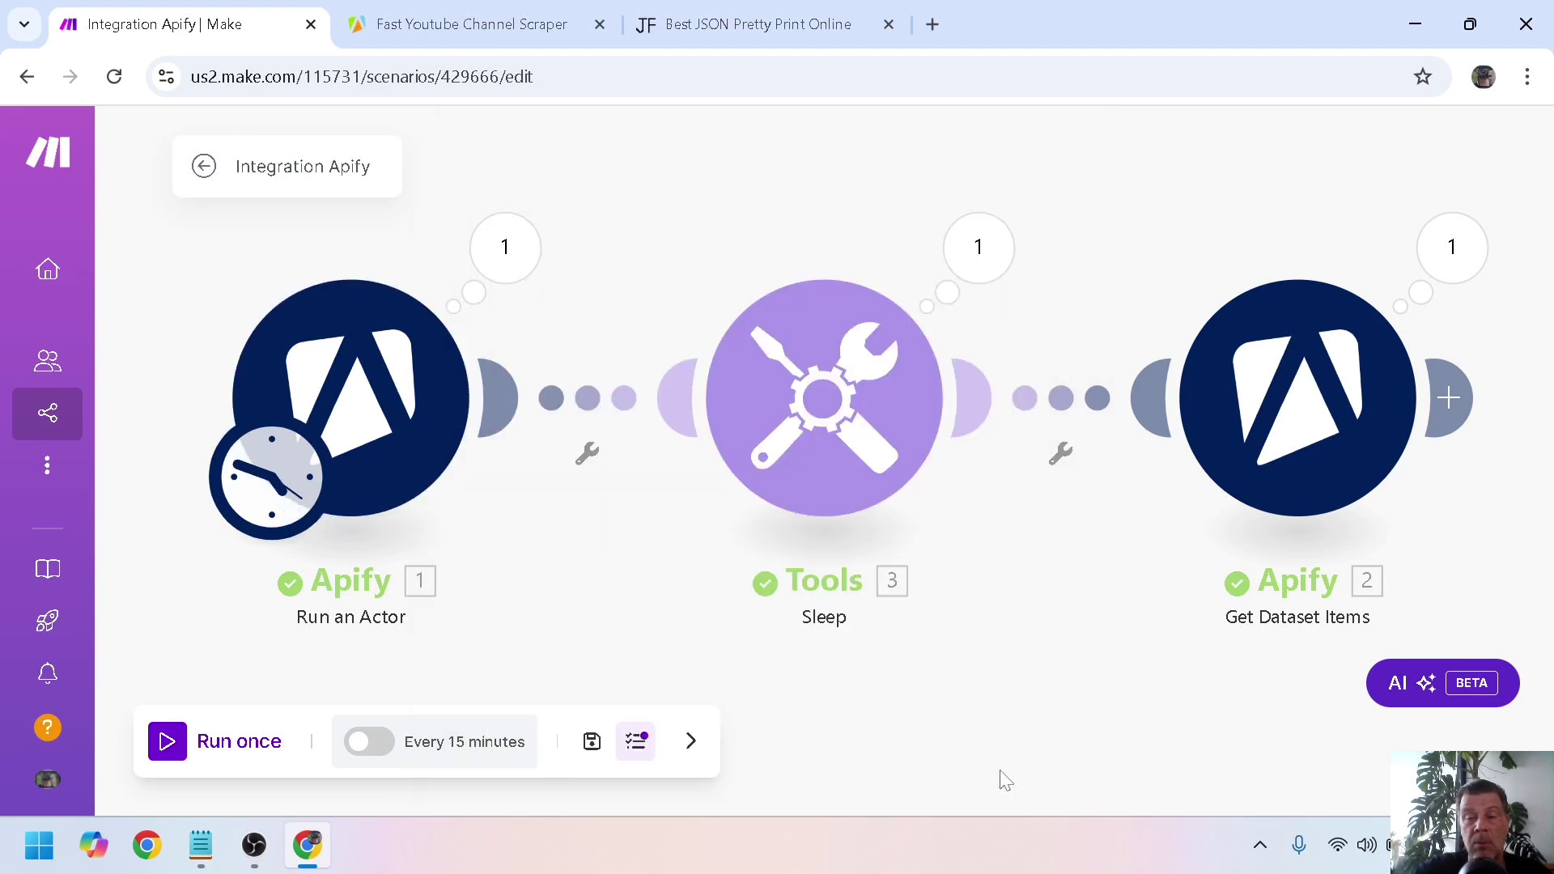
Step: Delete the Tools Sleep module between the two Apify modules and run the scenario once
right_click(844, 420)
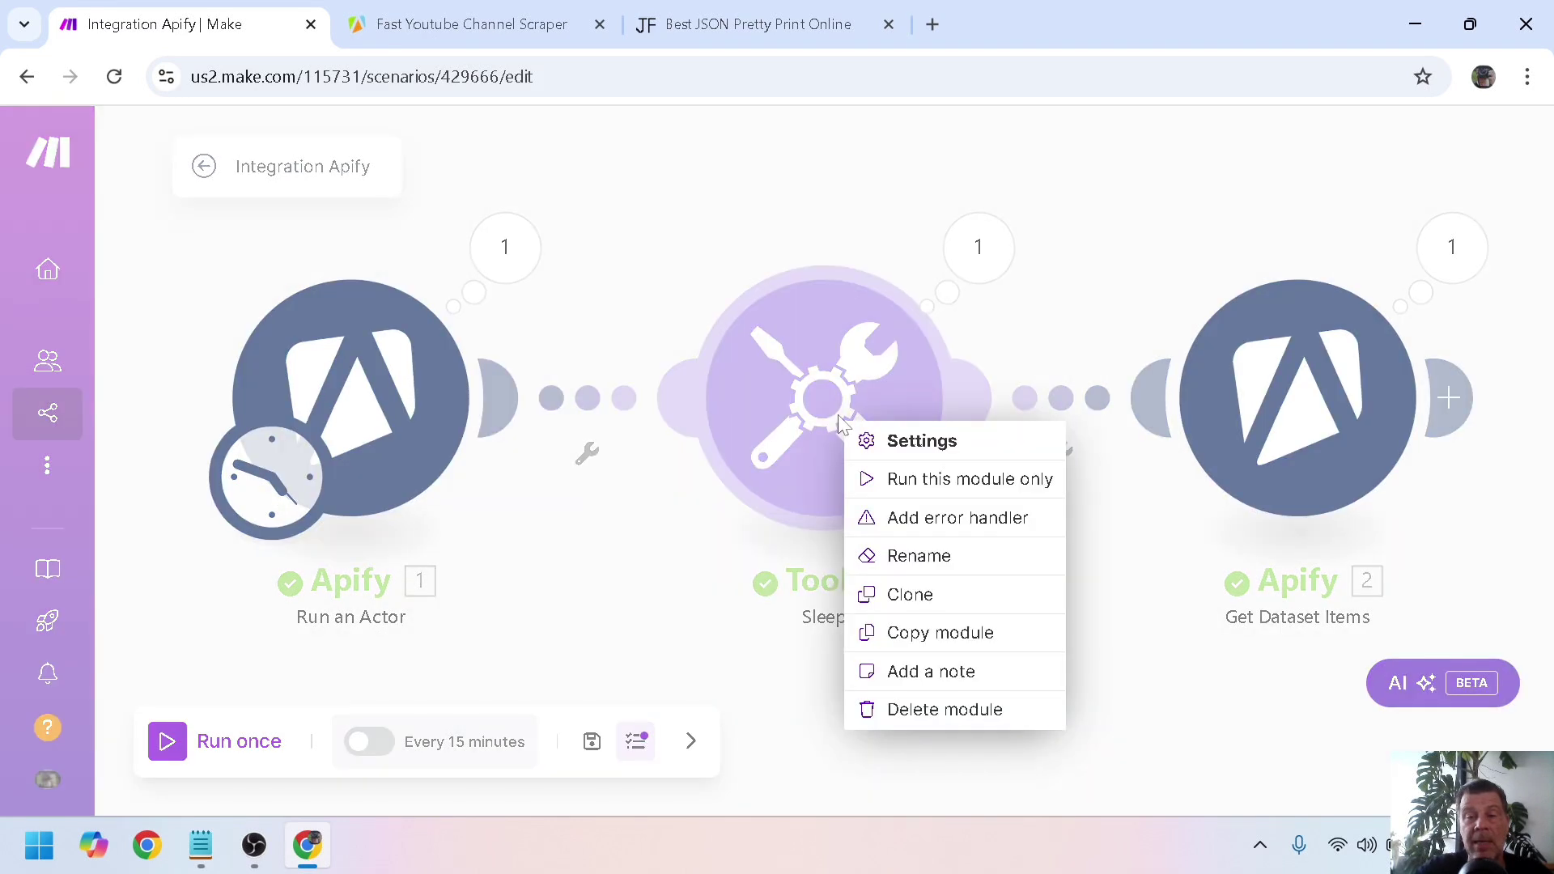
click(909, 711)
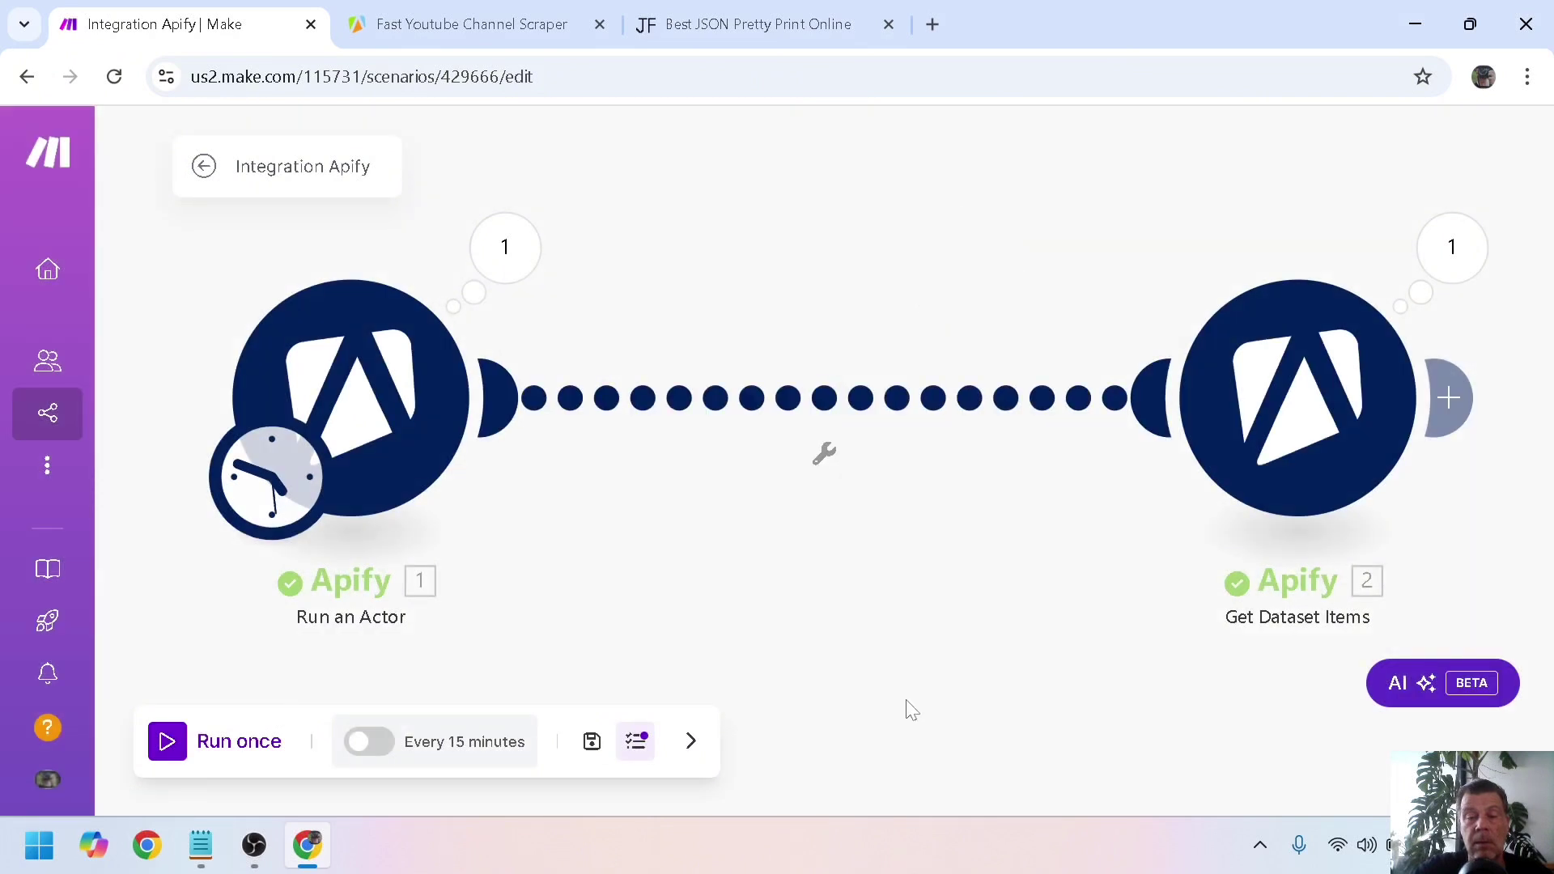
click(217, 751)
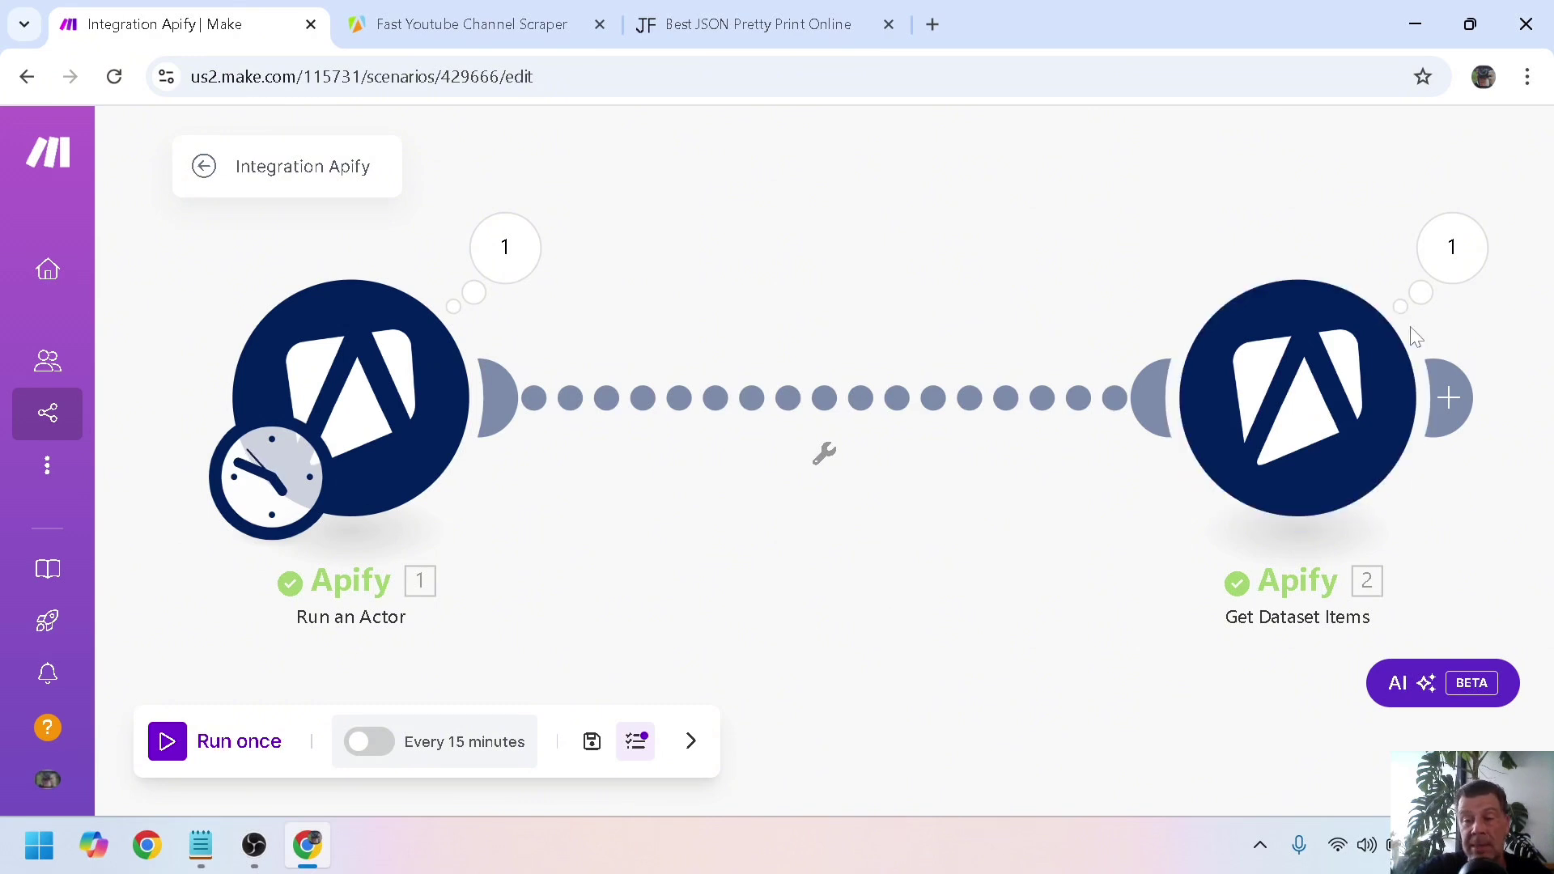
Step: Check the video data that Get Dataset Items returns from the synchronous run, without the Sleep module
click(1453, 249)
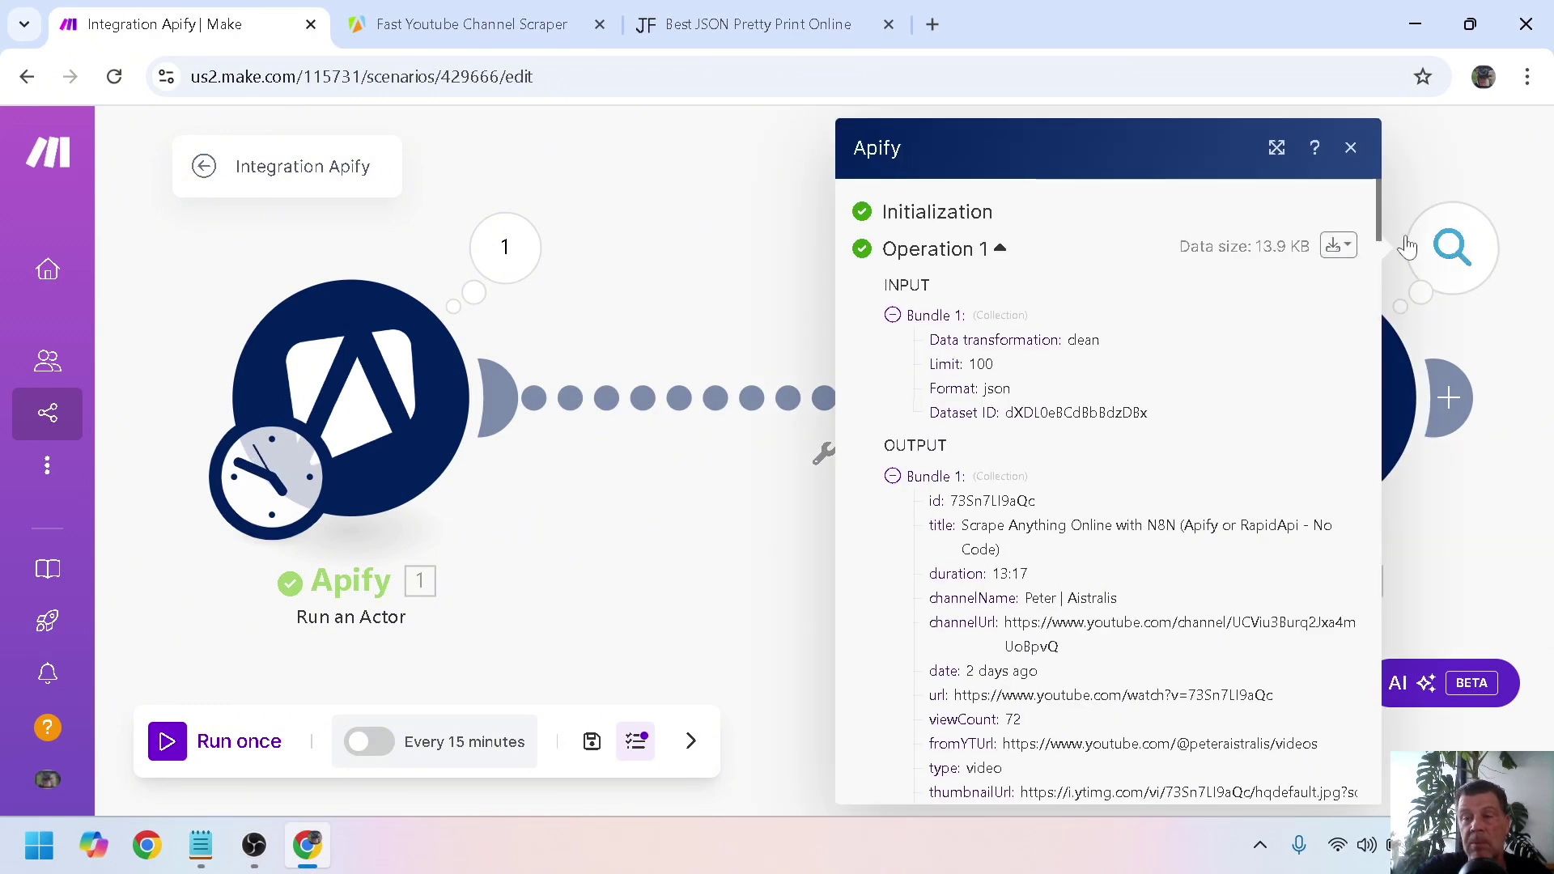
scroll(1377, 231, down, 1)
scroll(1378, 231, down, 10)
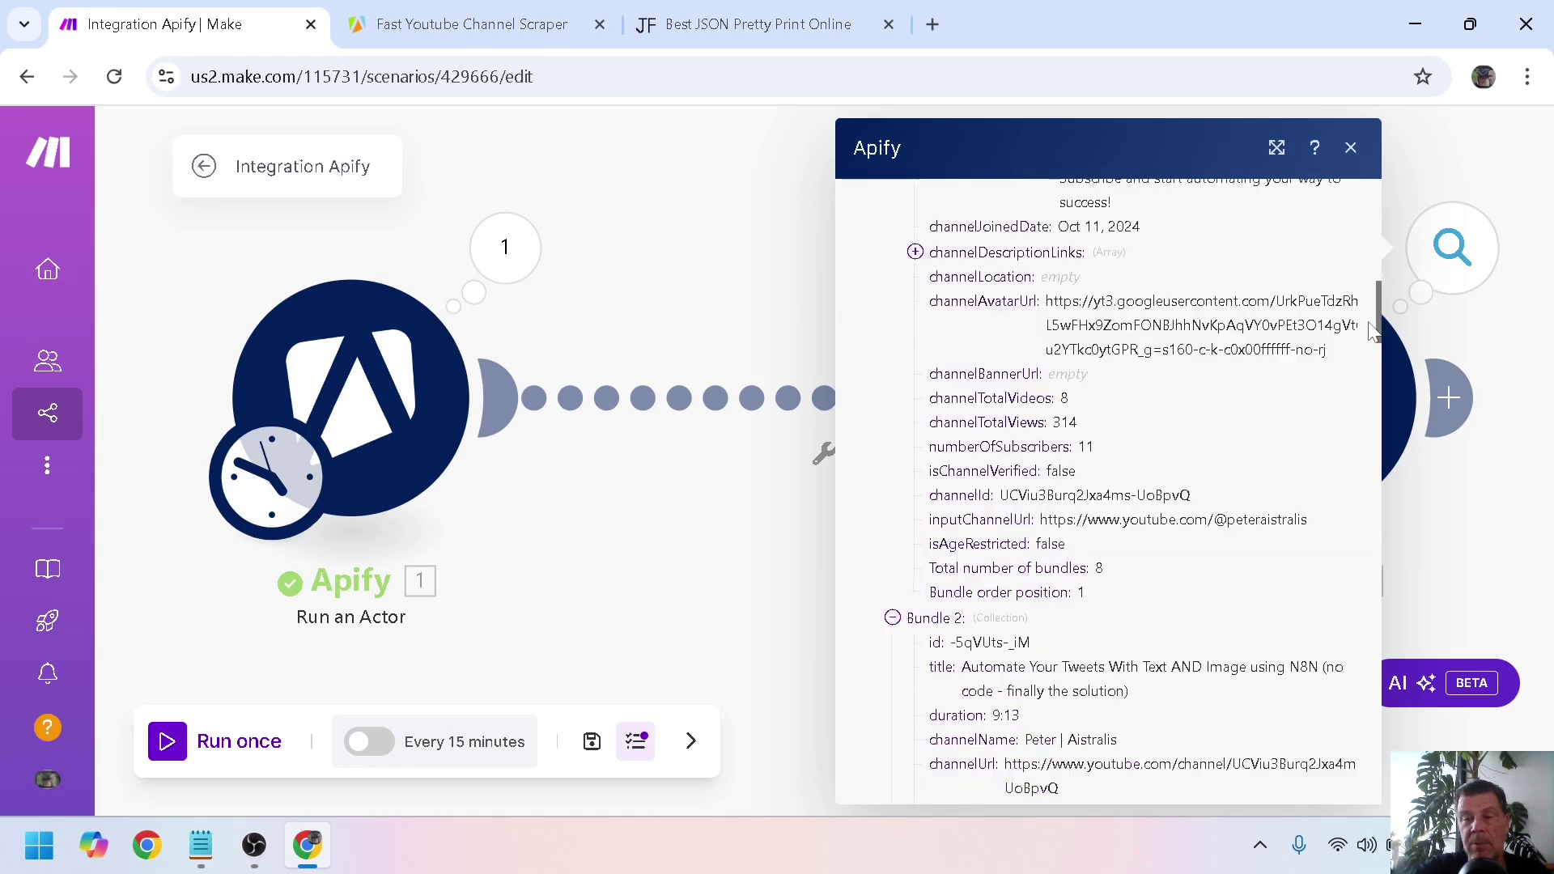
click(1351, 149)
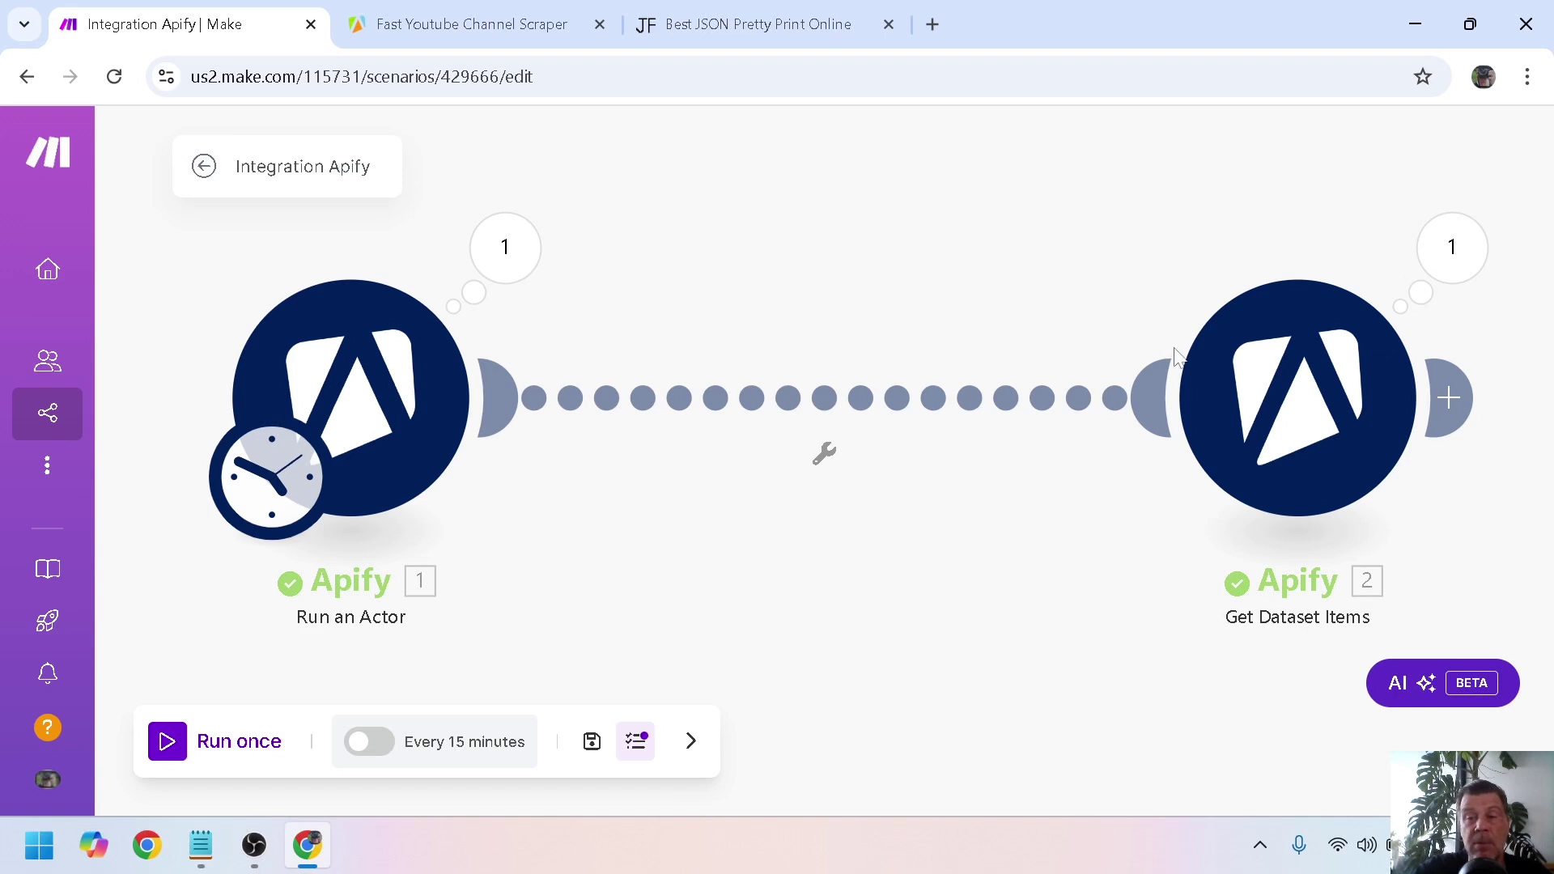
Step: Delete the Apify Get Dataset Items module from the scenario
right_click(1234, 377)
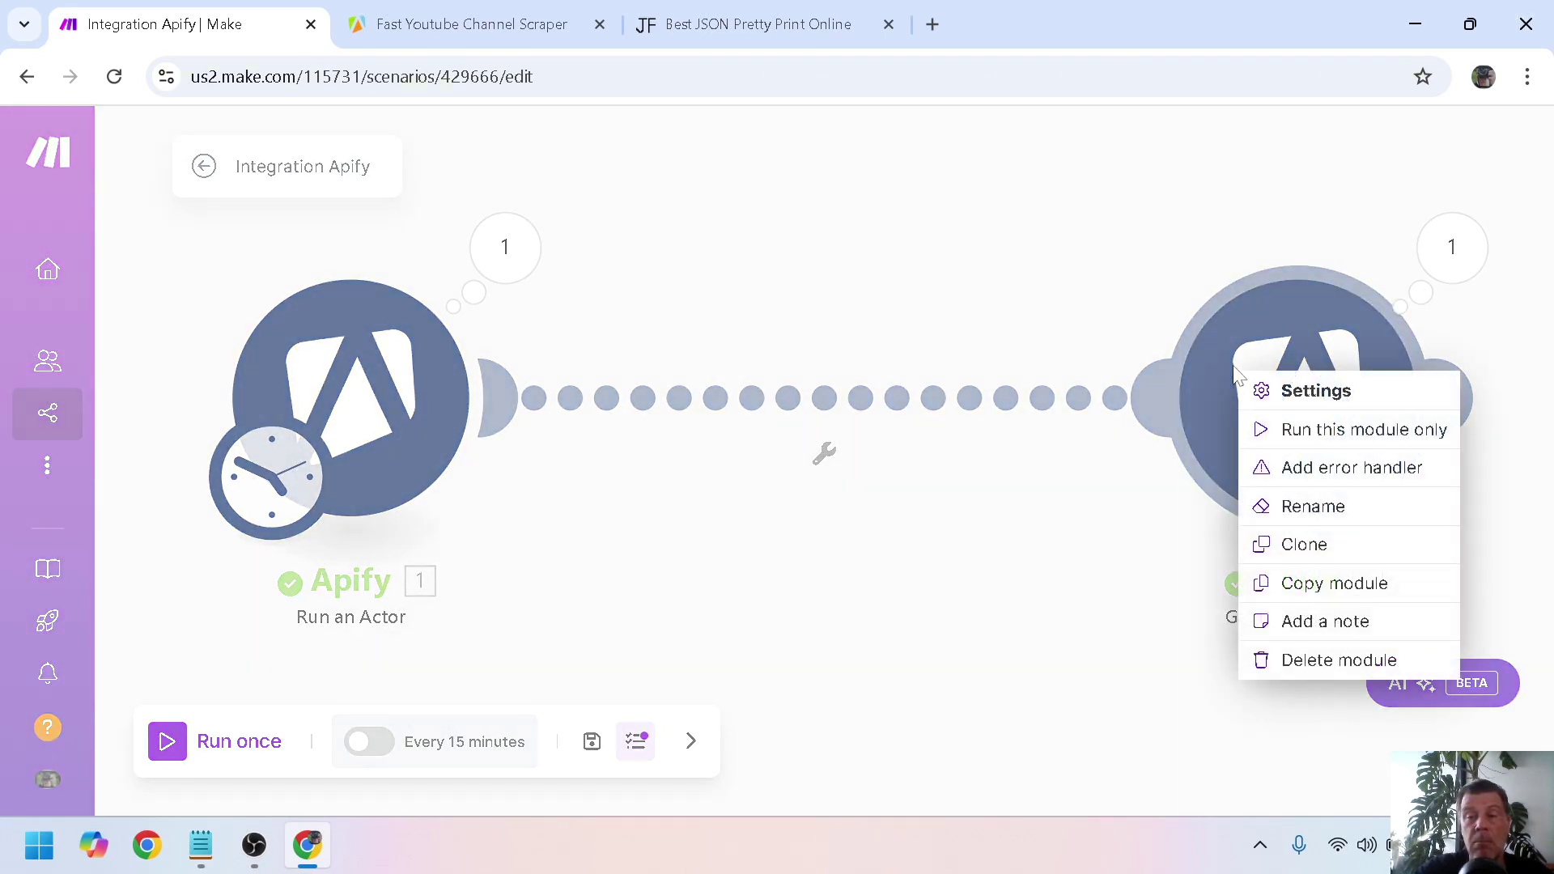
click(1308, 661)
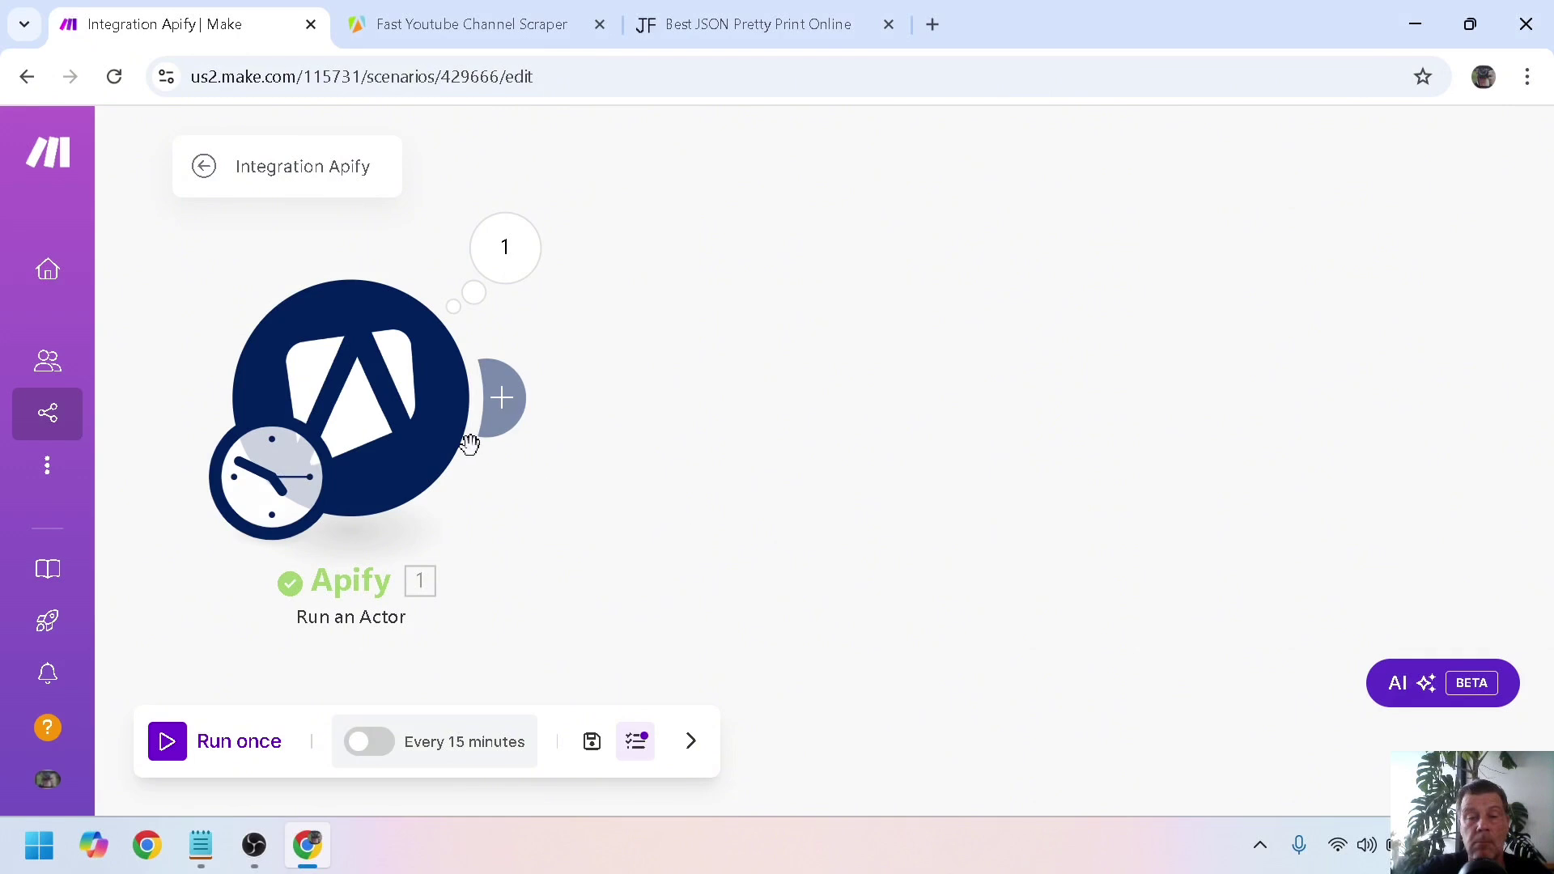
right_click(381, 411)
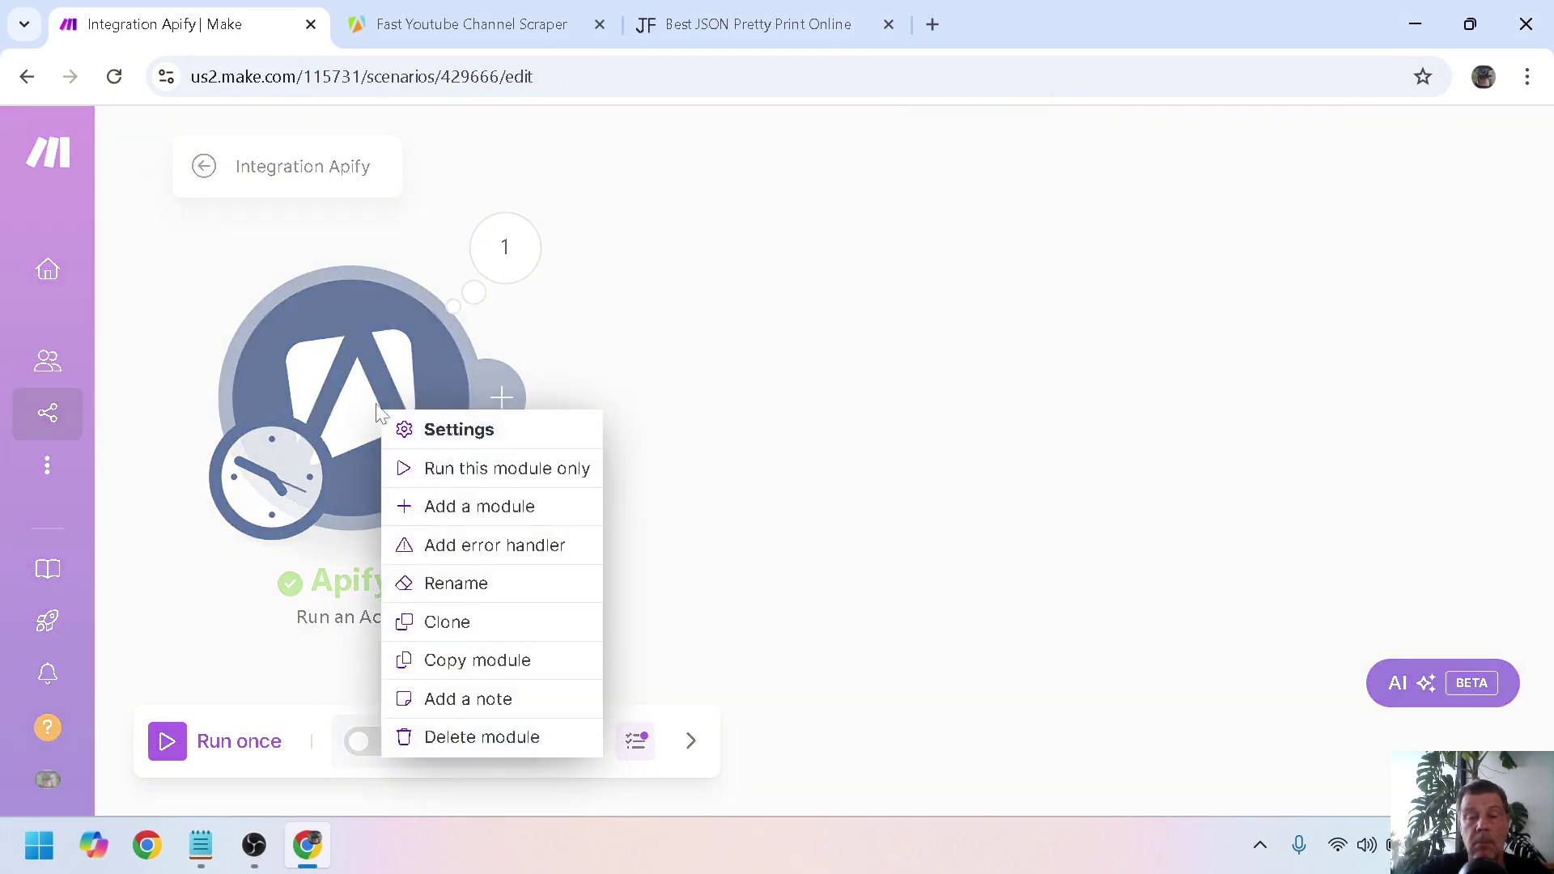
click(443, 468)
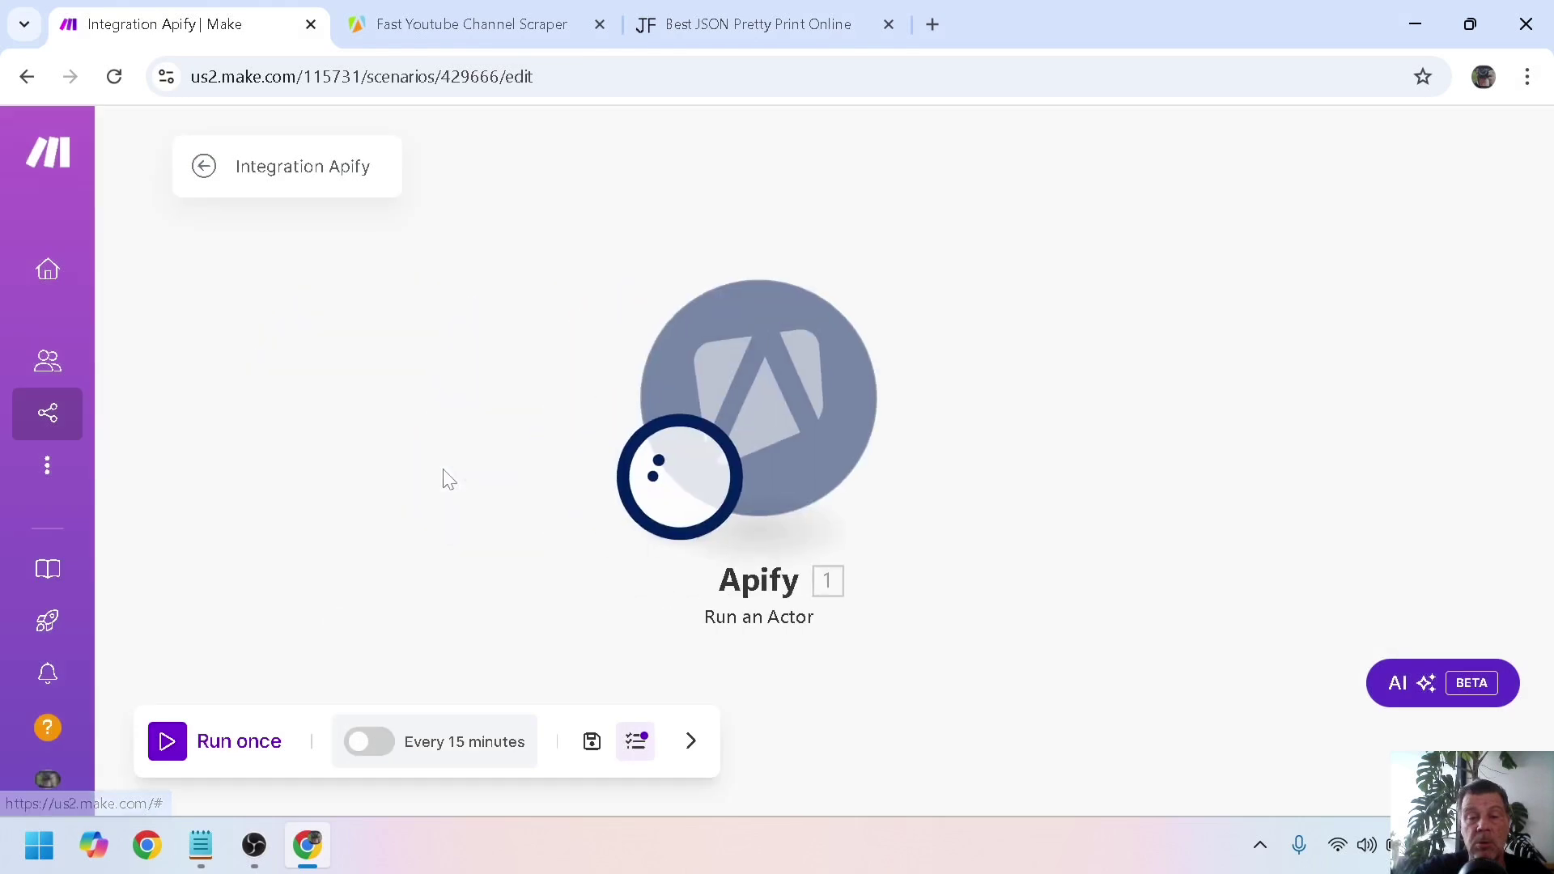
click(212, 750)
click(212, 750)
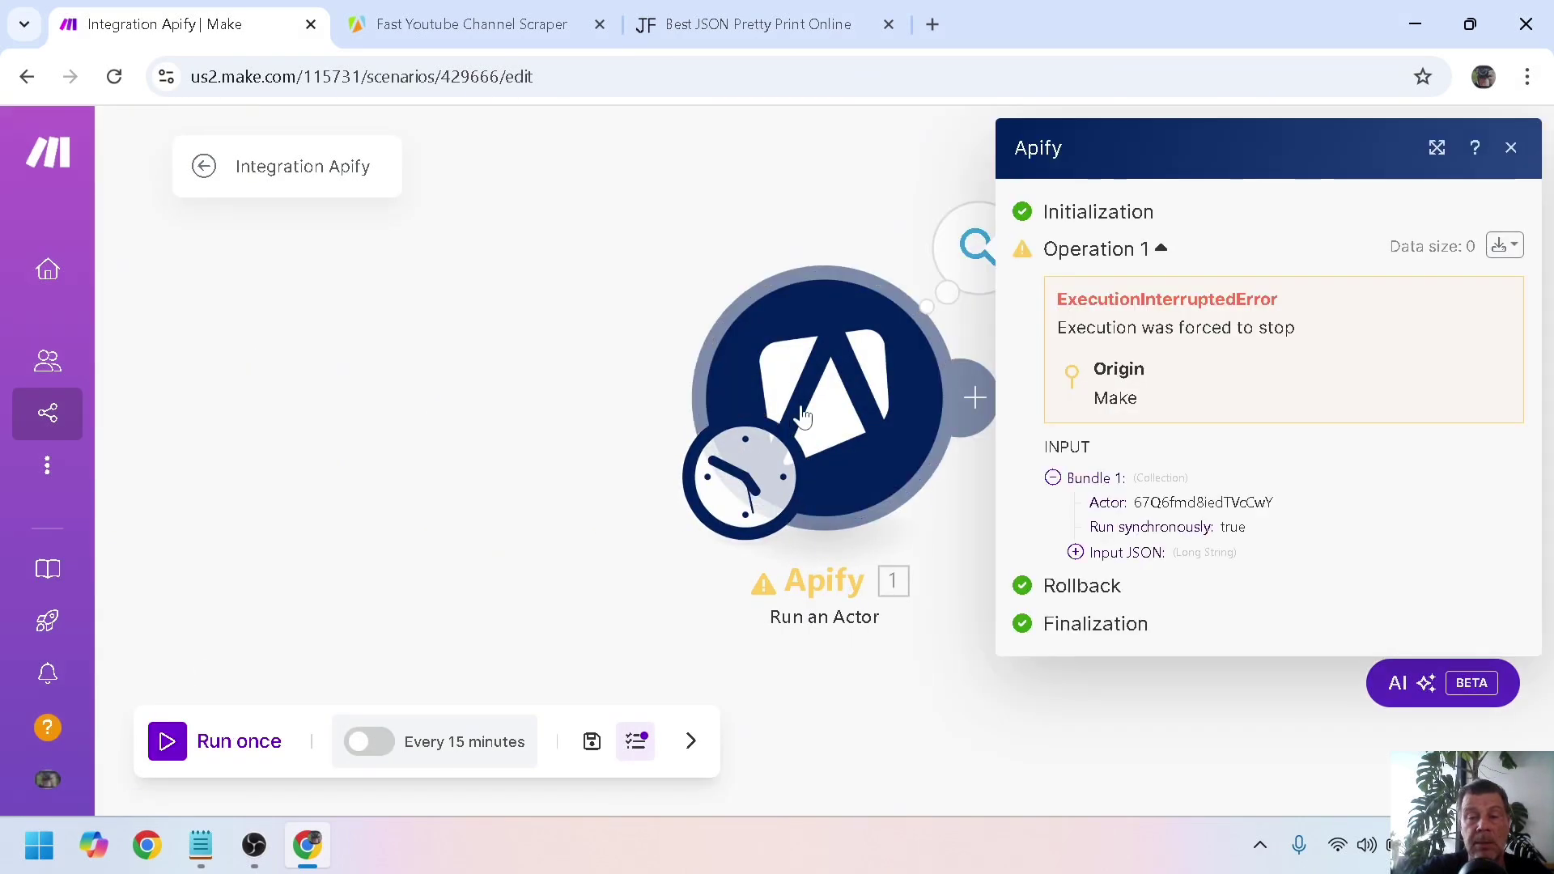
Step: Delete the Apify Run an Actor module so that the scenario is empty
right_click(801, 414)
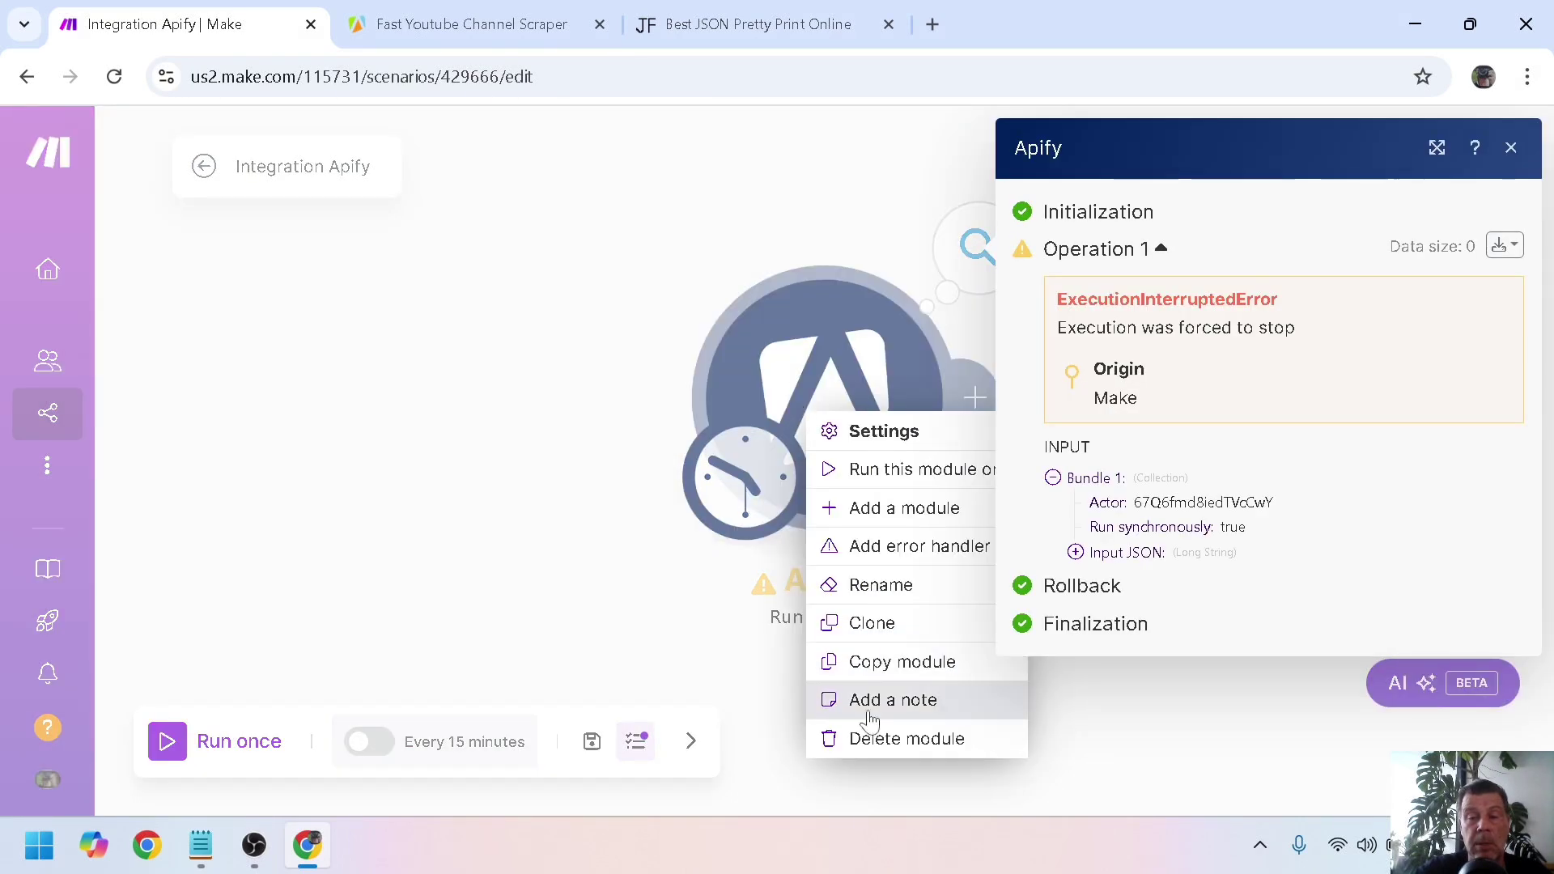
click(872, 737)
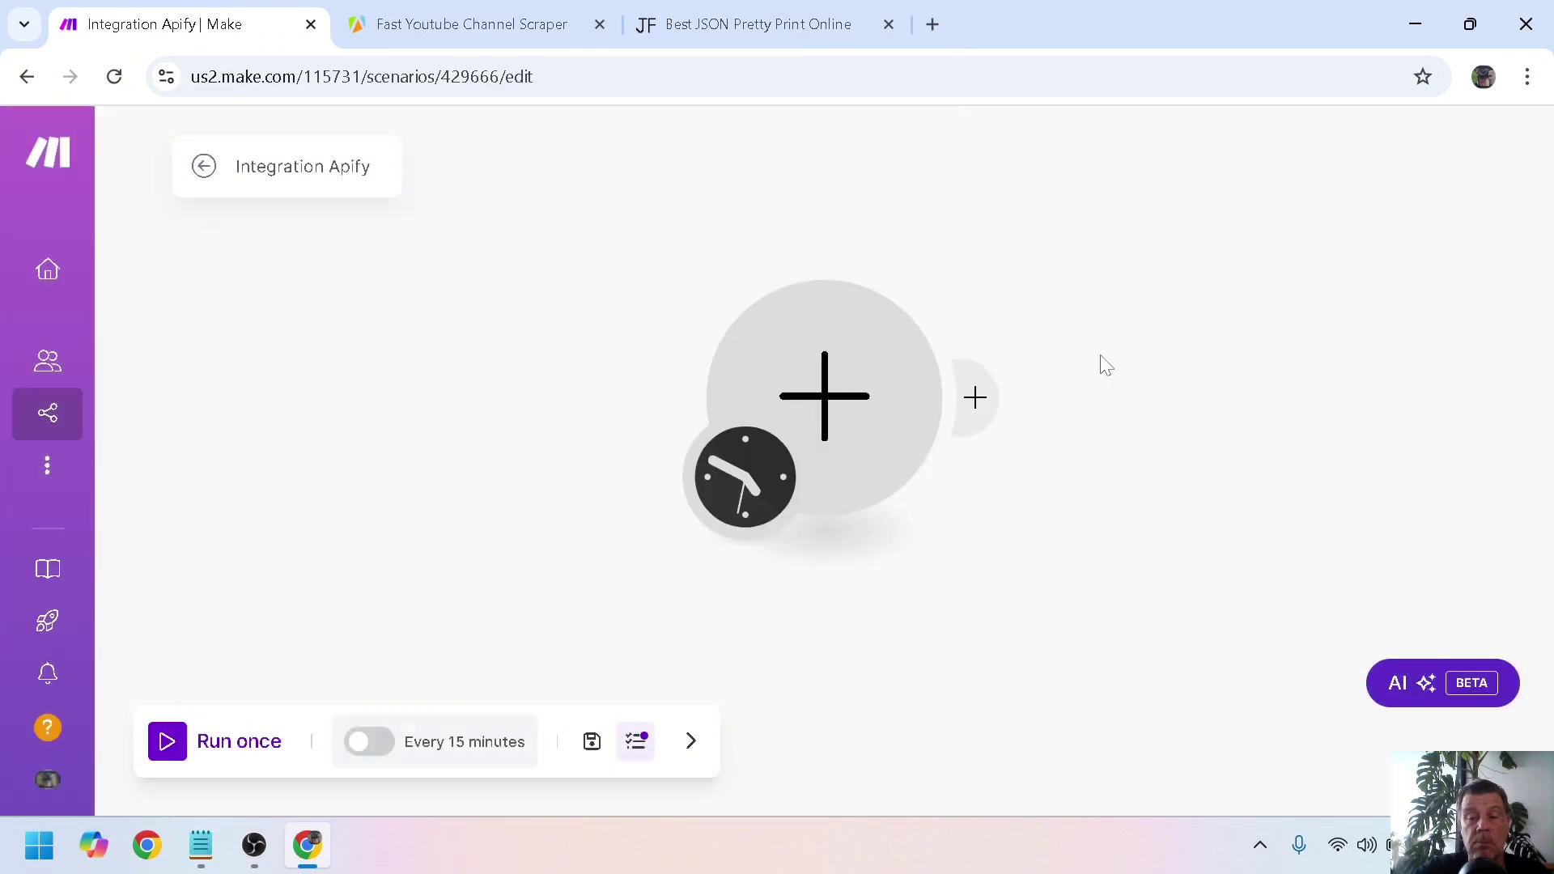
Step: Add an HTTP Make a request module as the first module of the empty scenario
click(834, 380)
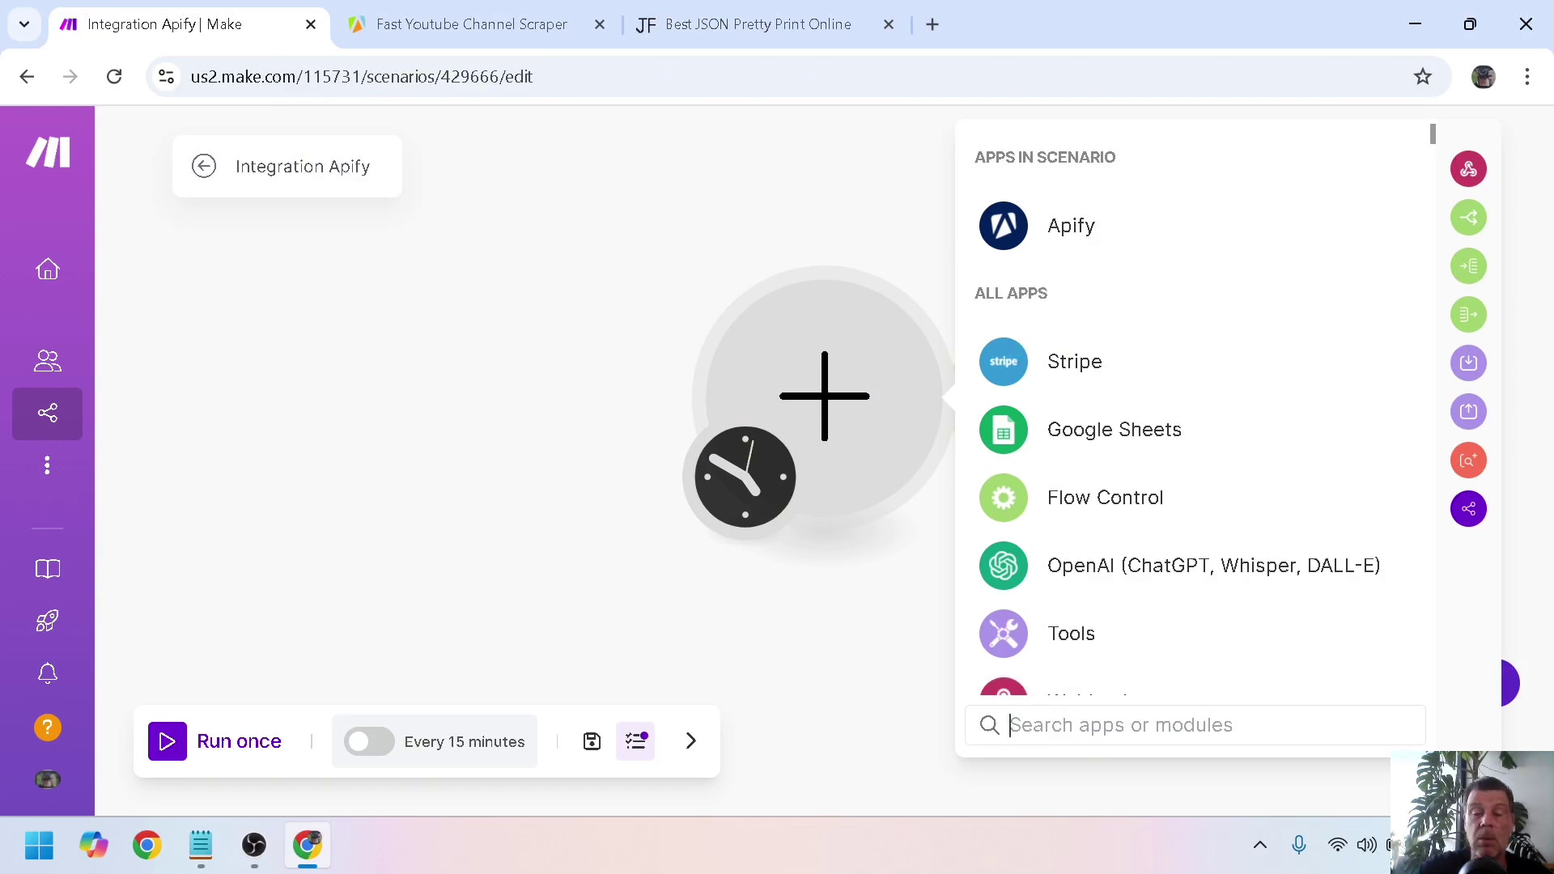
text(https)
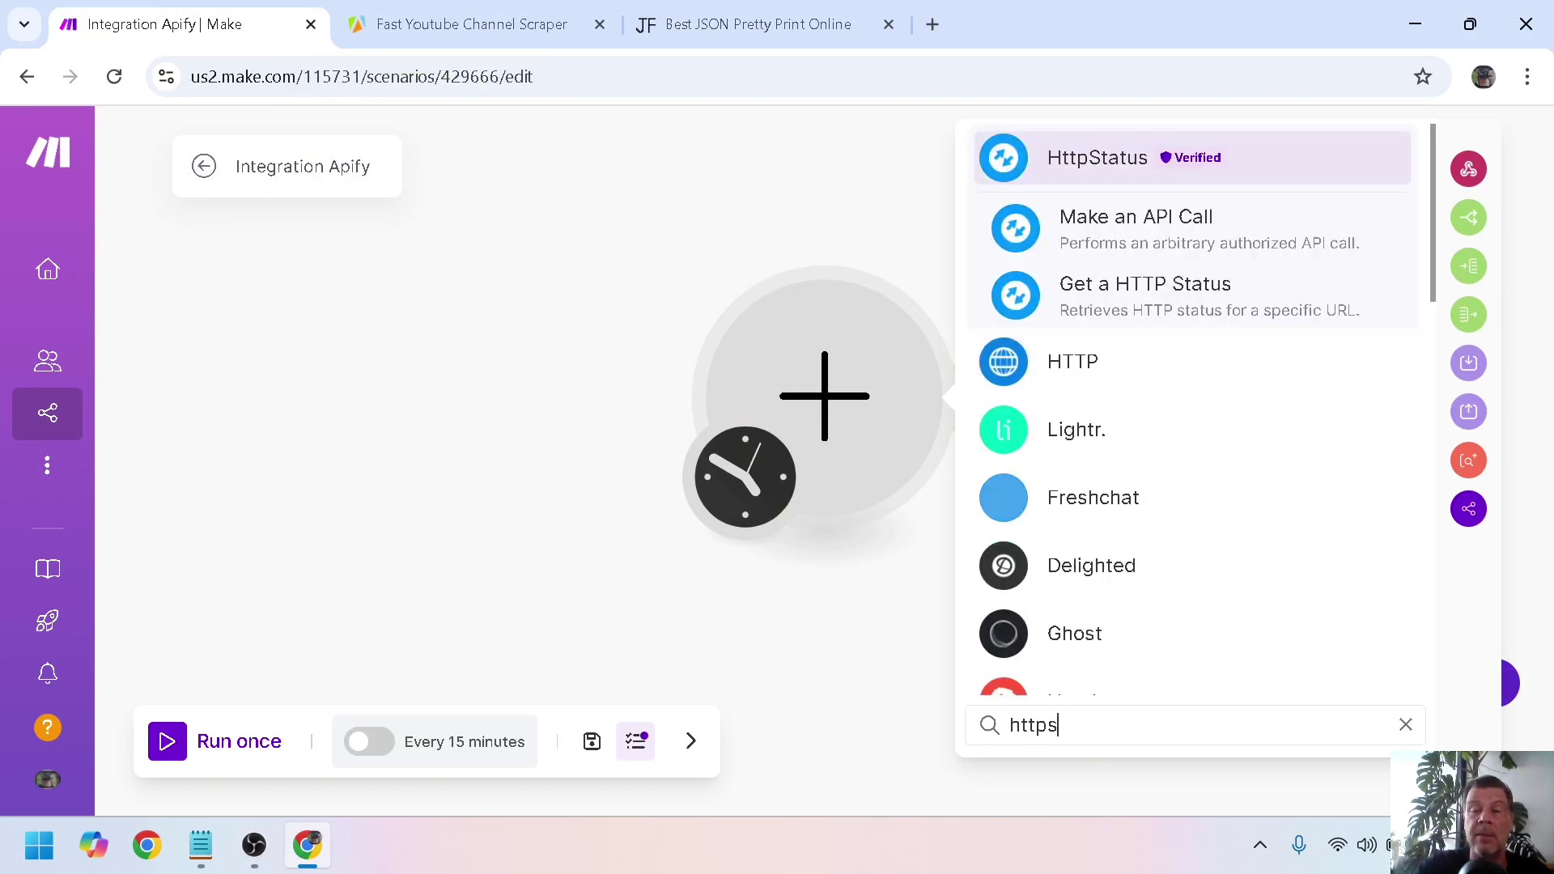
key(BackSpace)
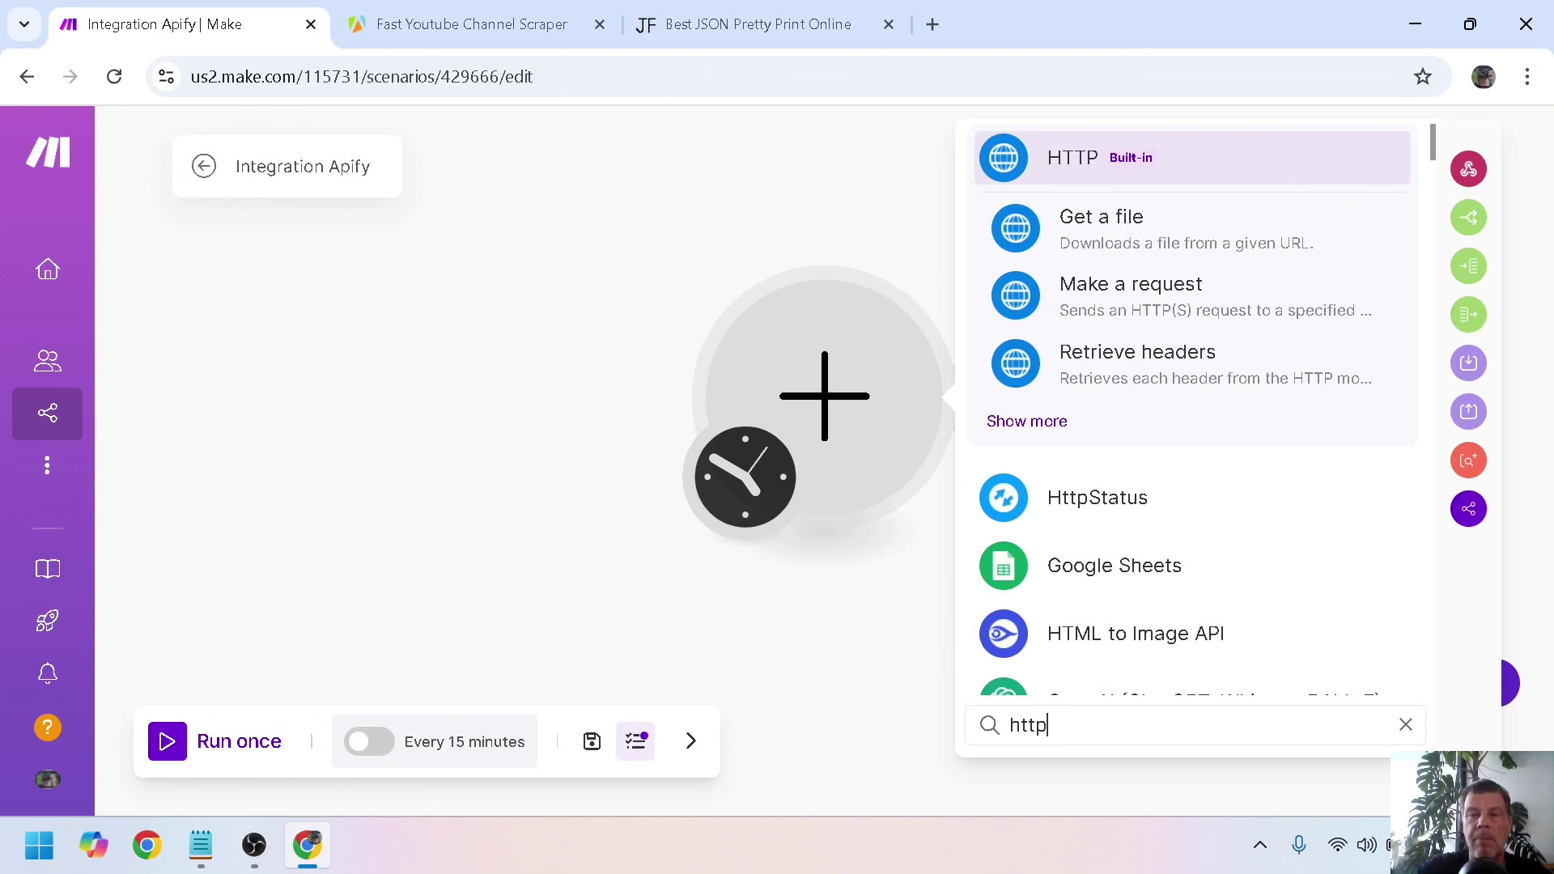
click(1128, 304)
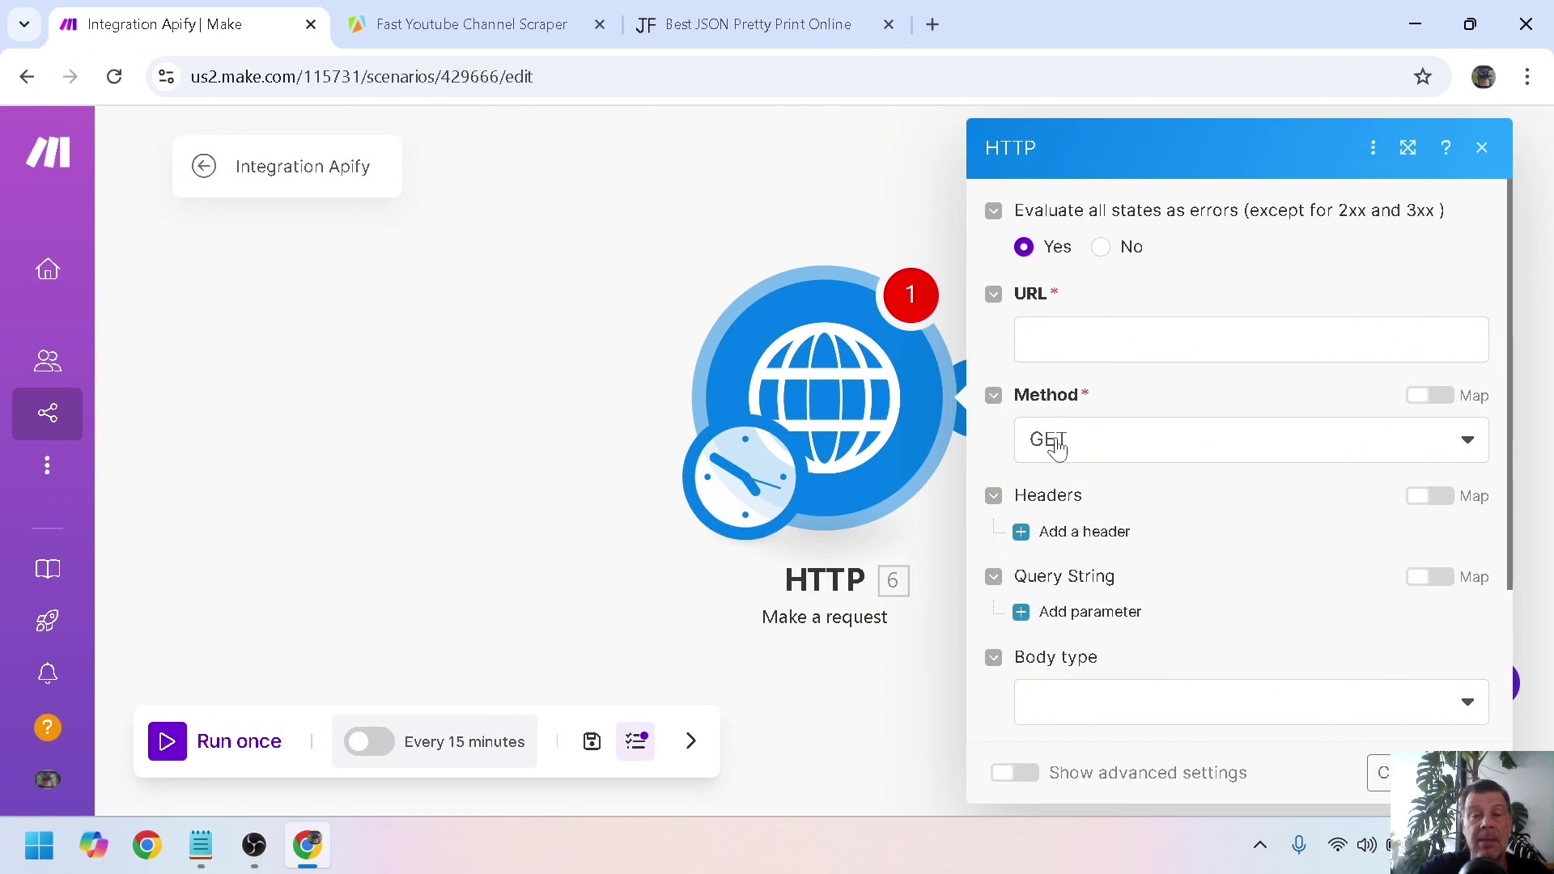
Step: In Apify, copy the Run Actor synchronously and get dataset items endpoint URL from the Fast Youtube Channel Scraper's API endpoints
click(491, 29)
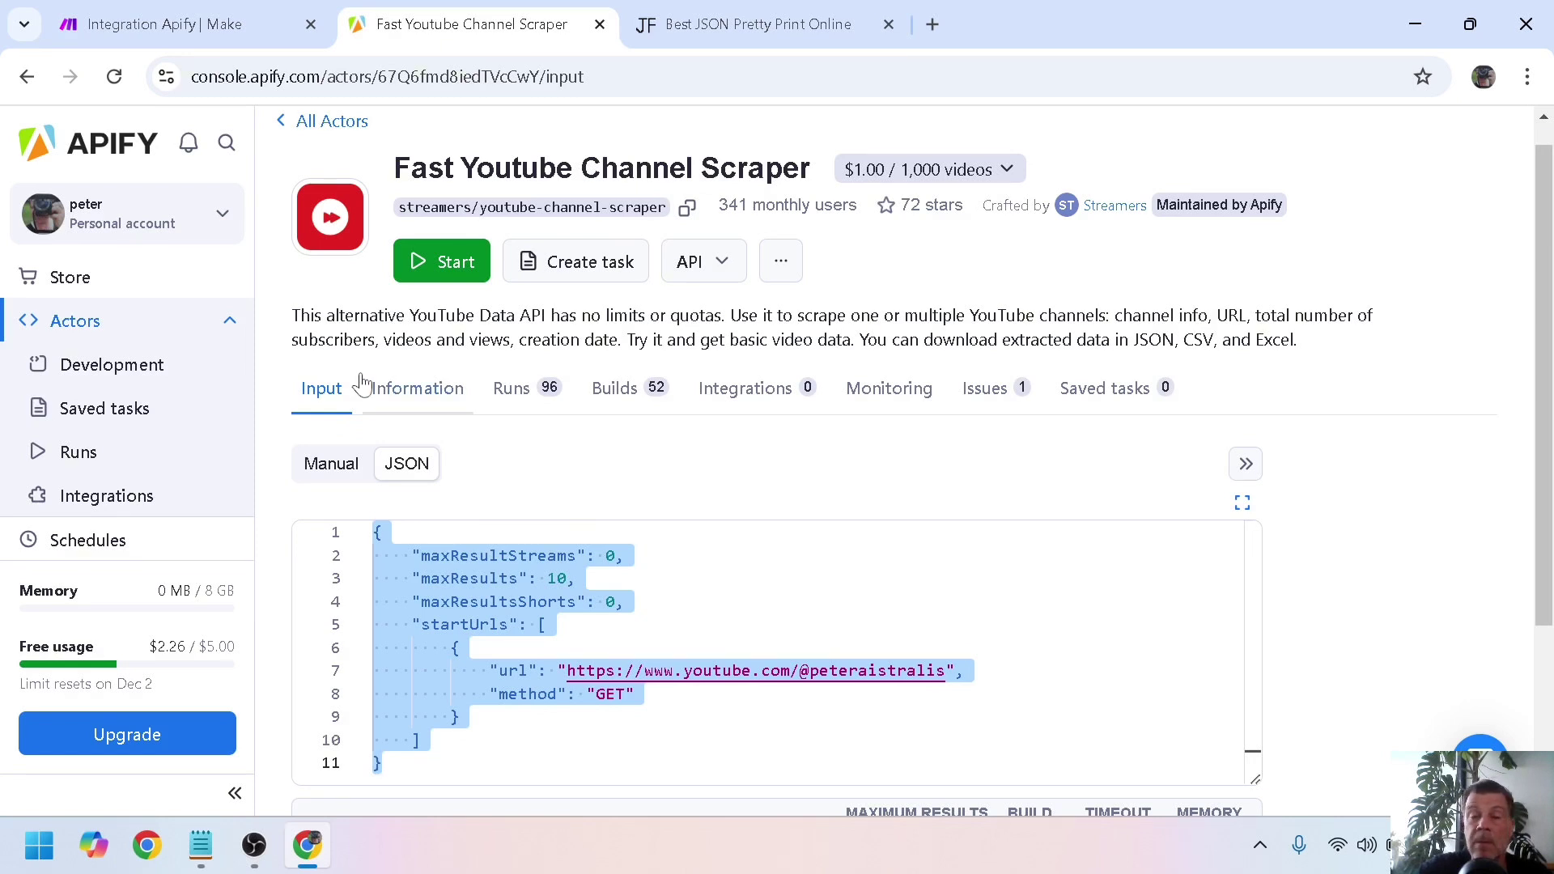
click(733, 390)
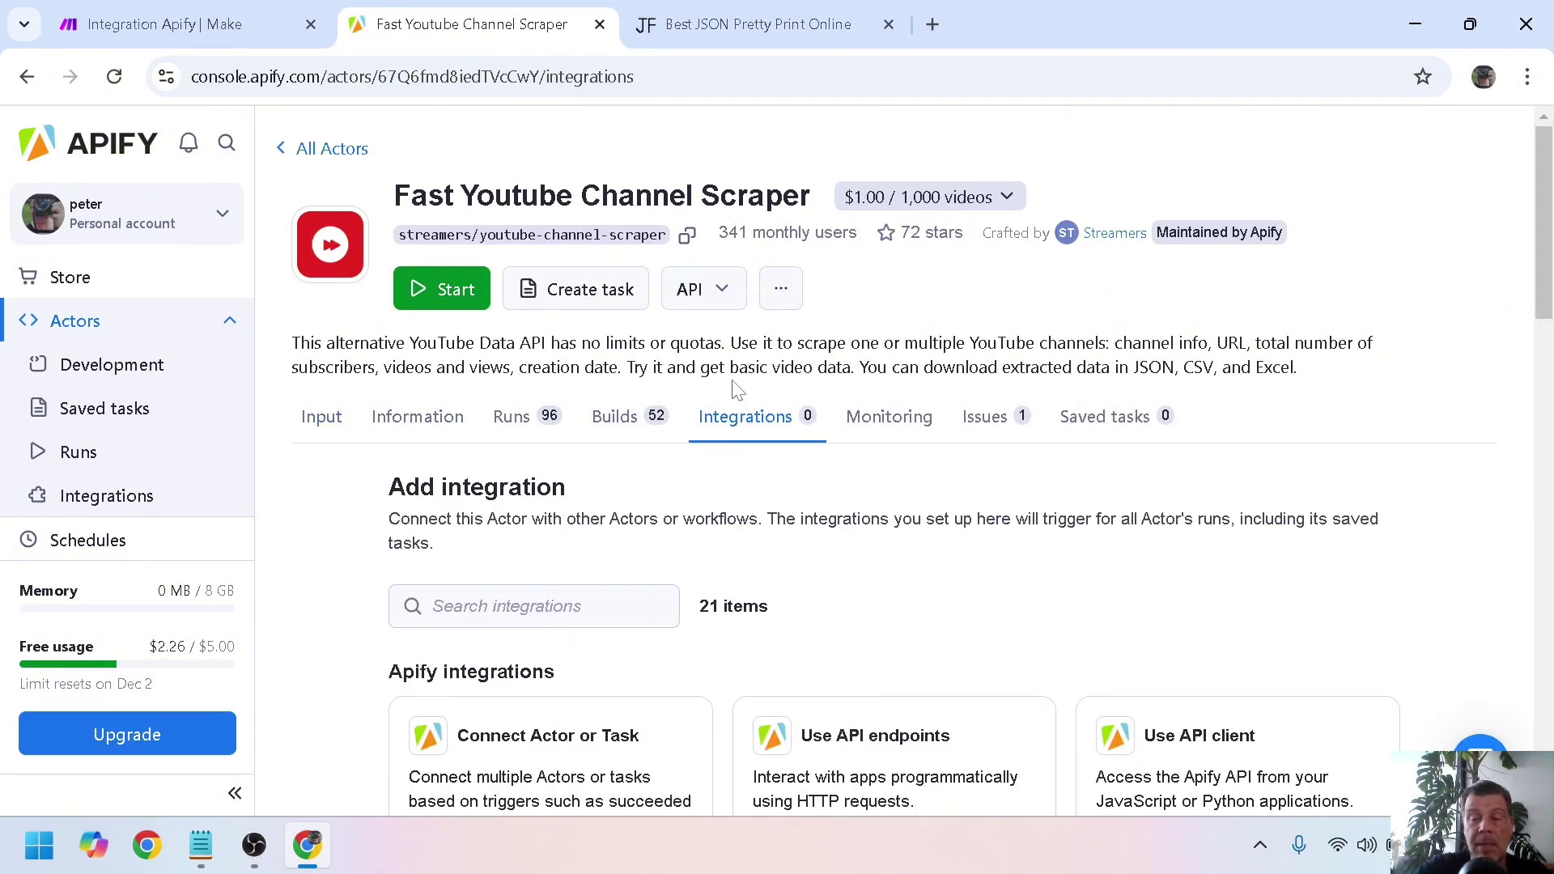
click(828, 743)
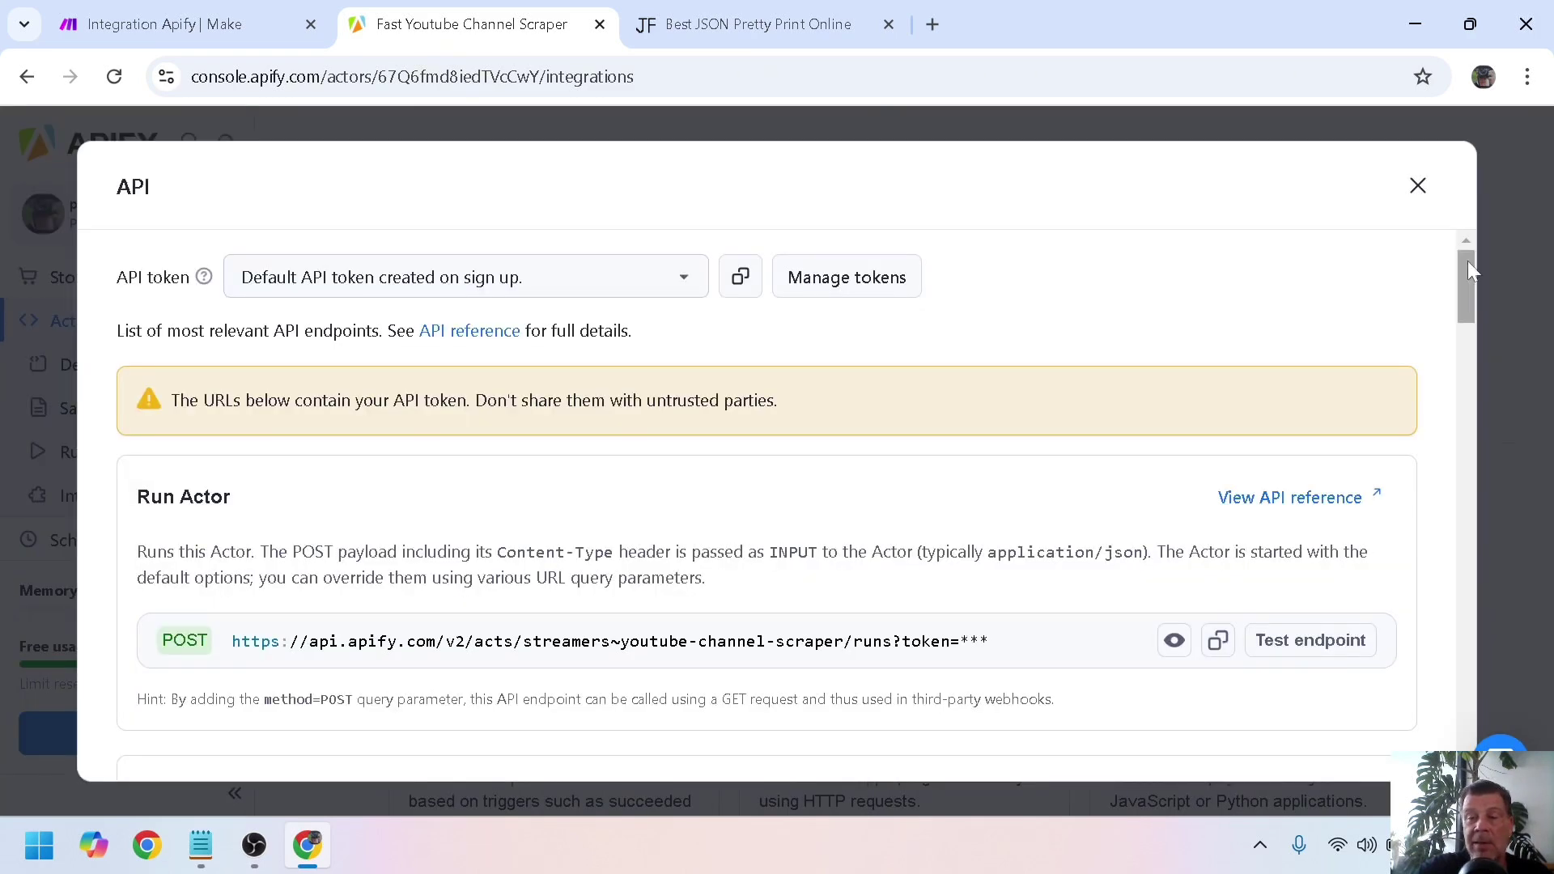
drag(1469, 262, 1471, 352)
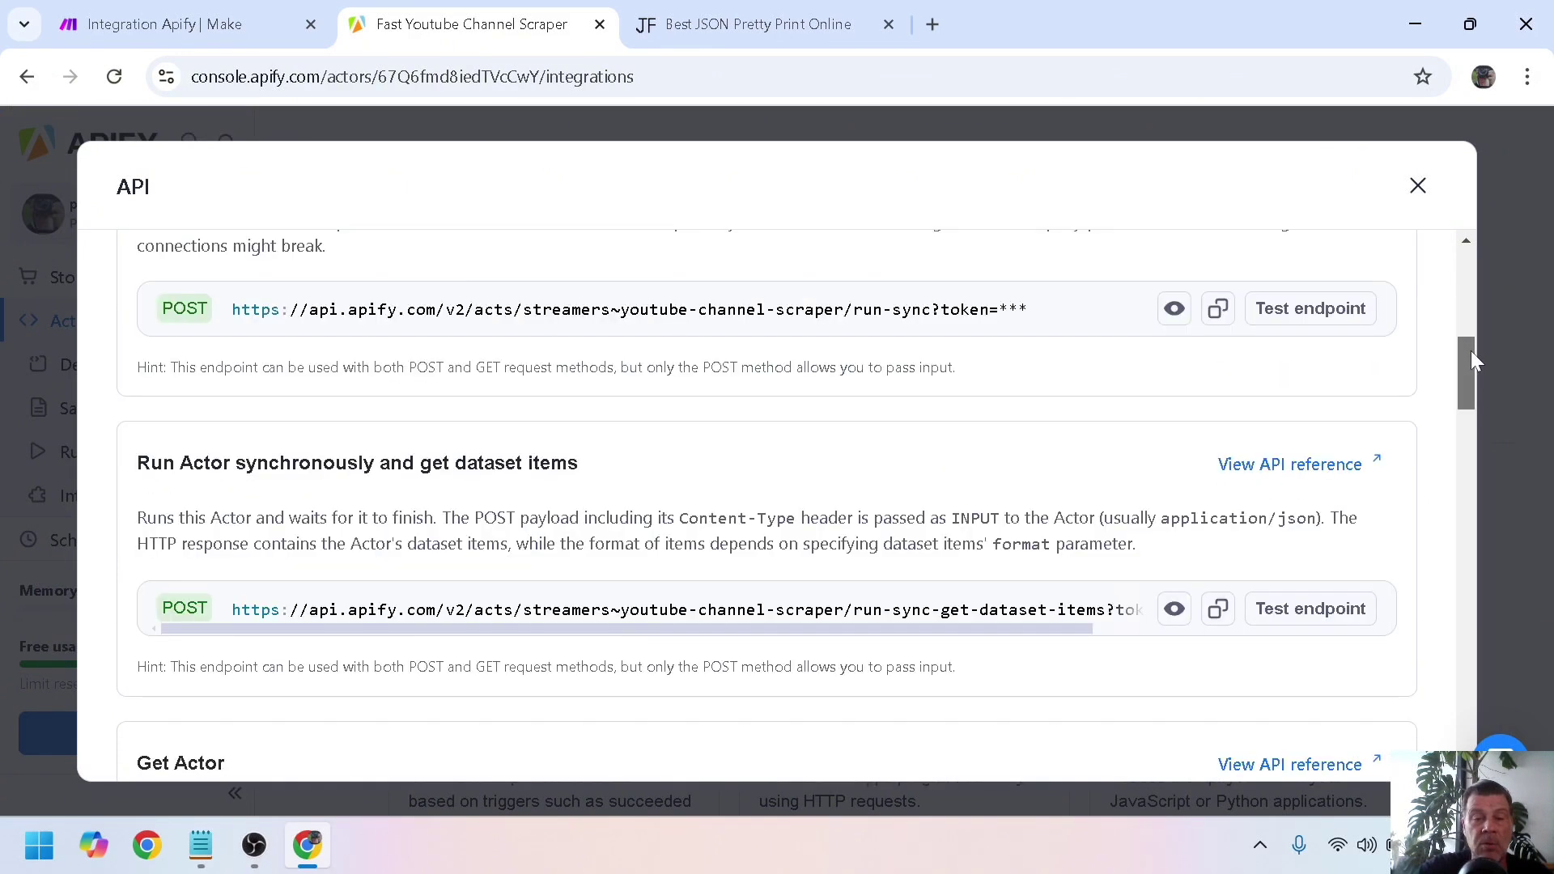
scroll(779, 313, down, 1)
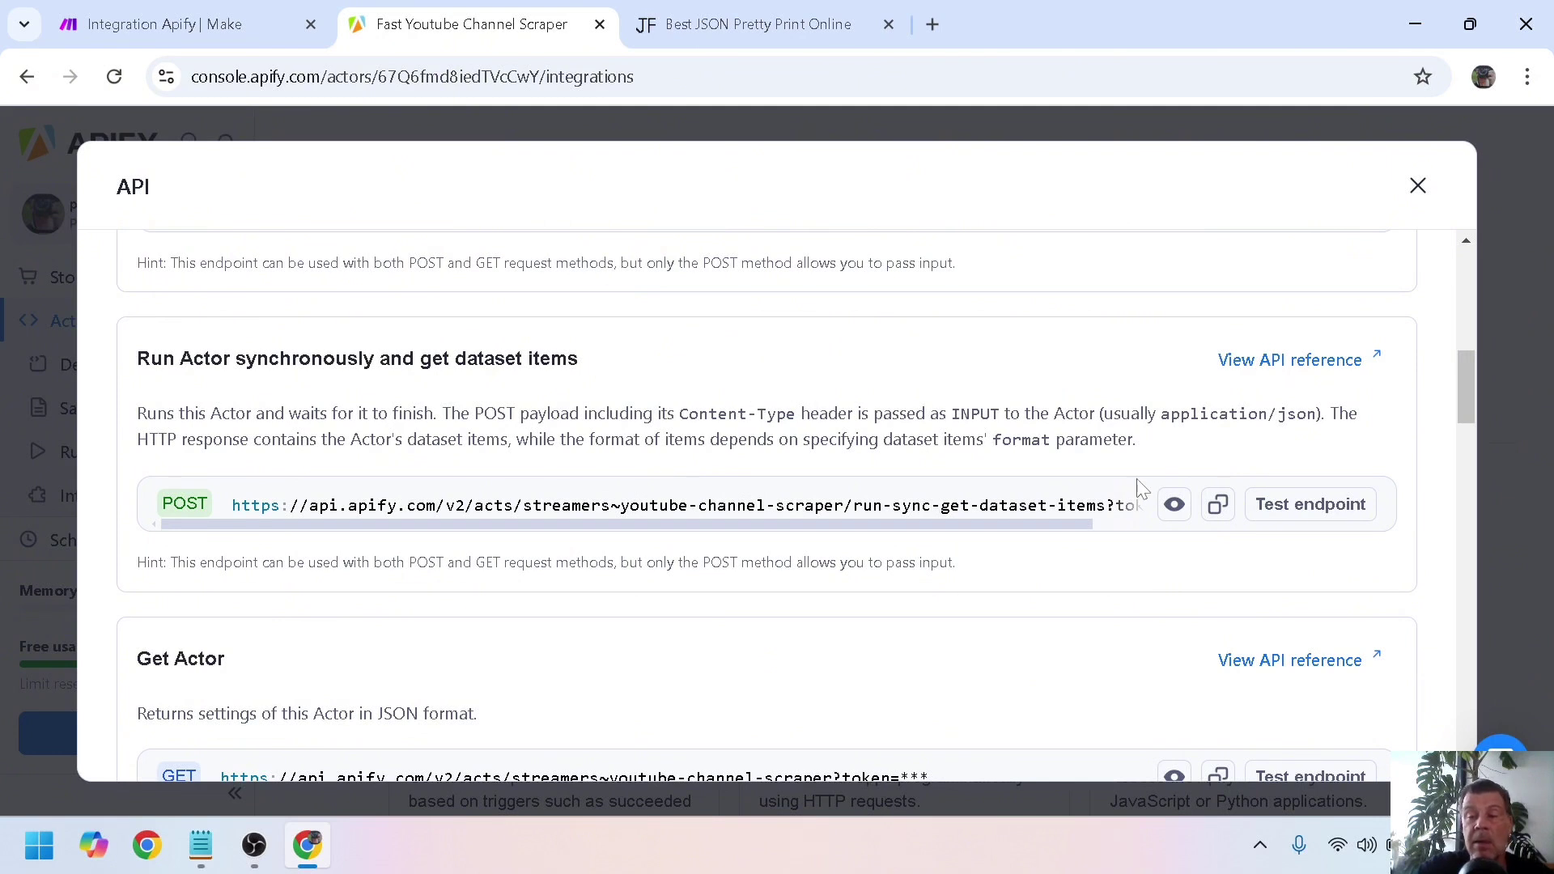
click(1218, 506)
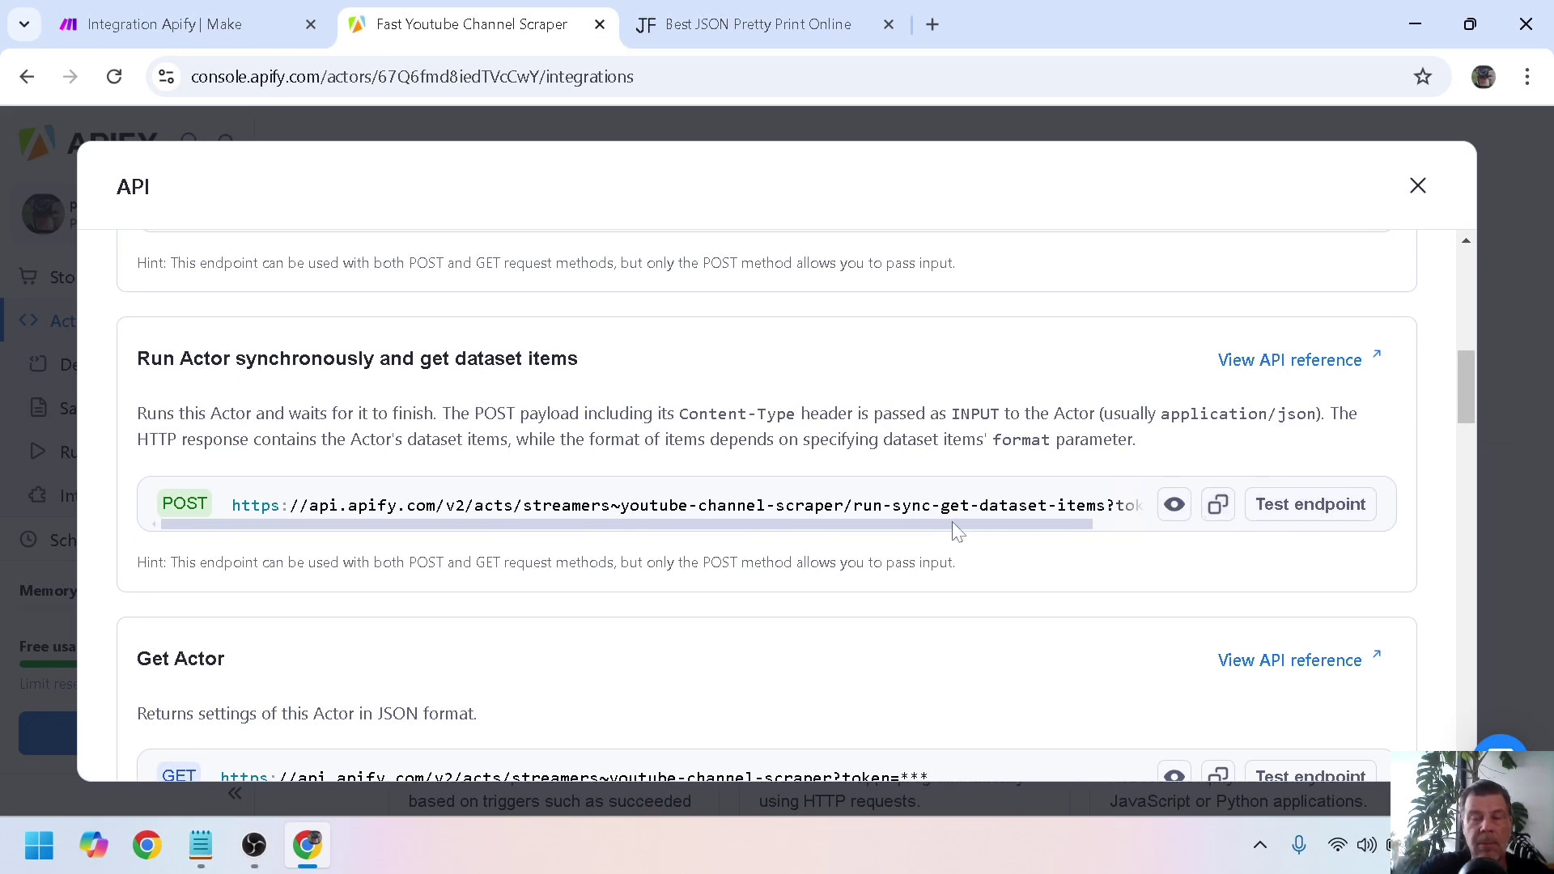
click(1411, 194)
Step: Back in Make, paste the endpoint URL with its API token into the HTTP module's URL and set the method to POST
click(162, 25)
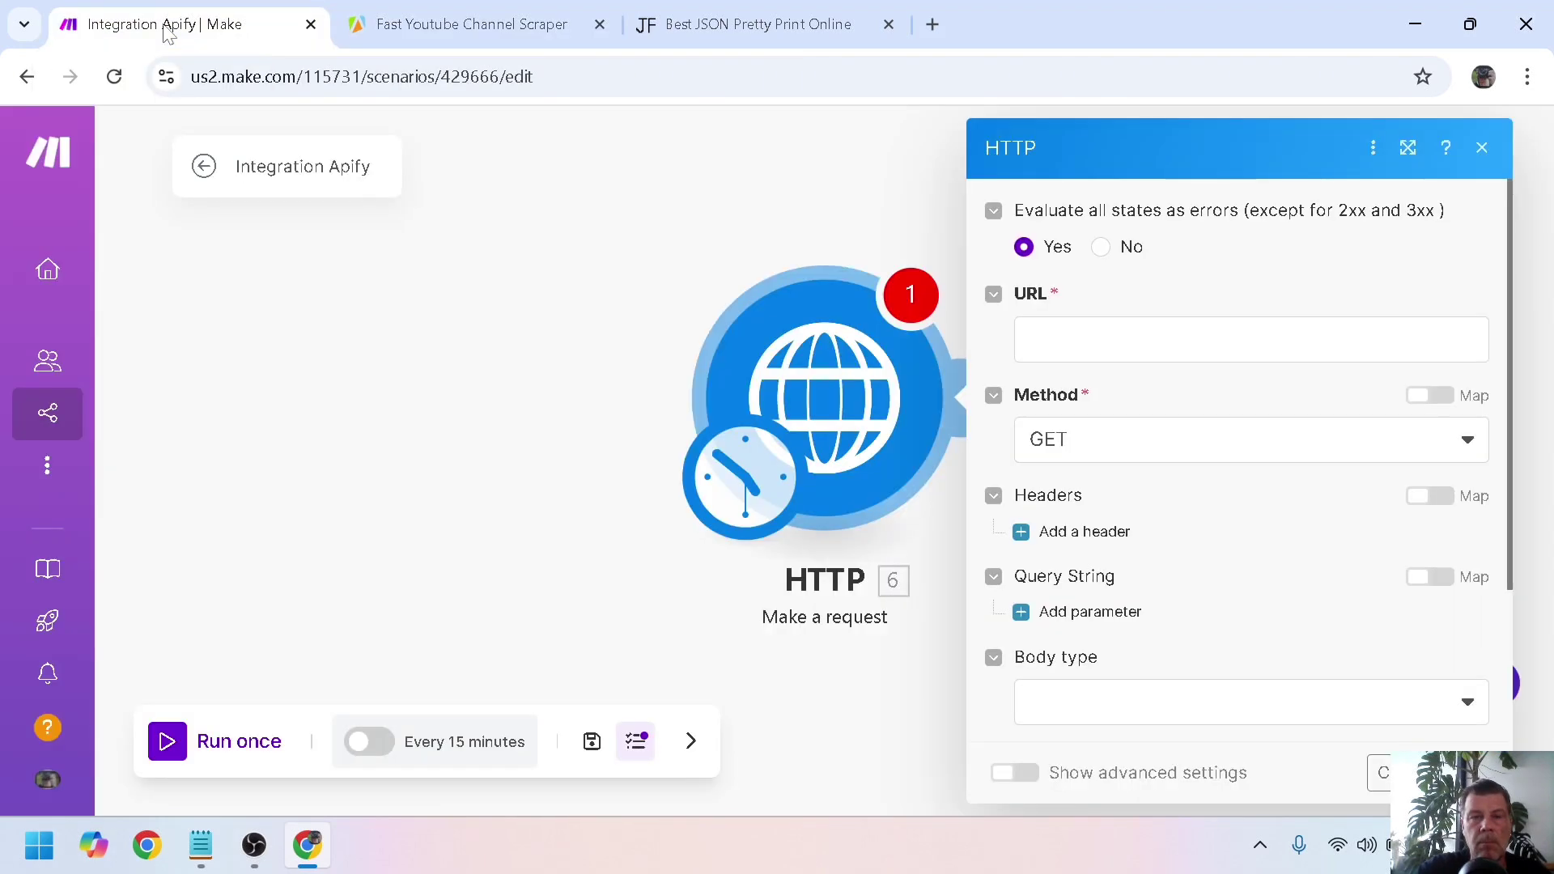
click(1251, 339)
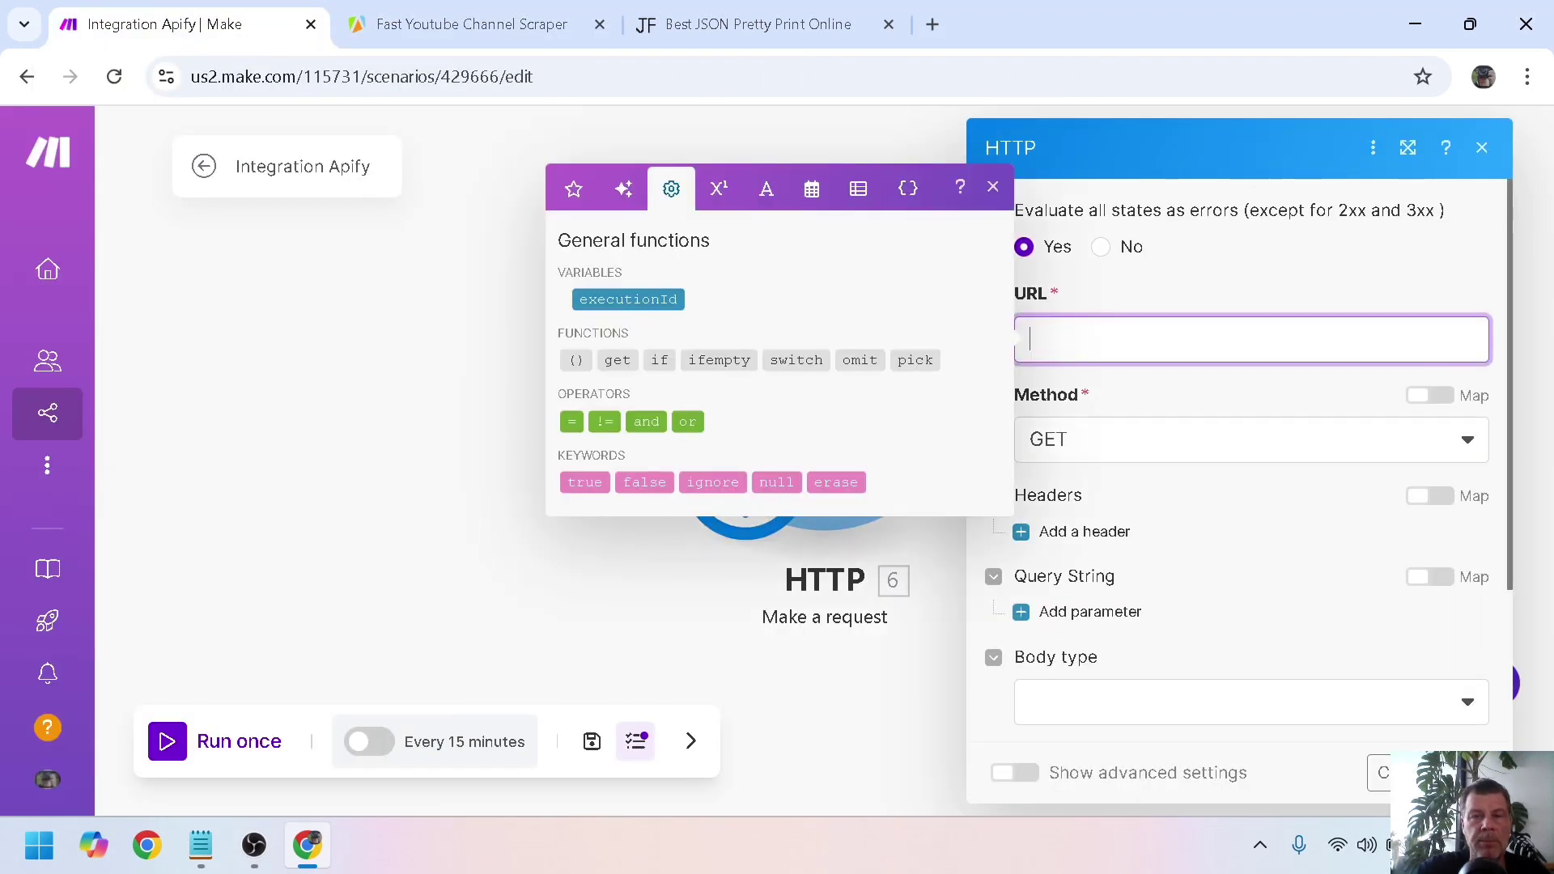
key(ctrl+v)
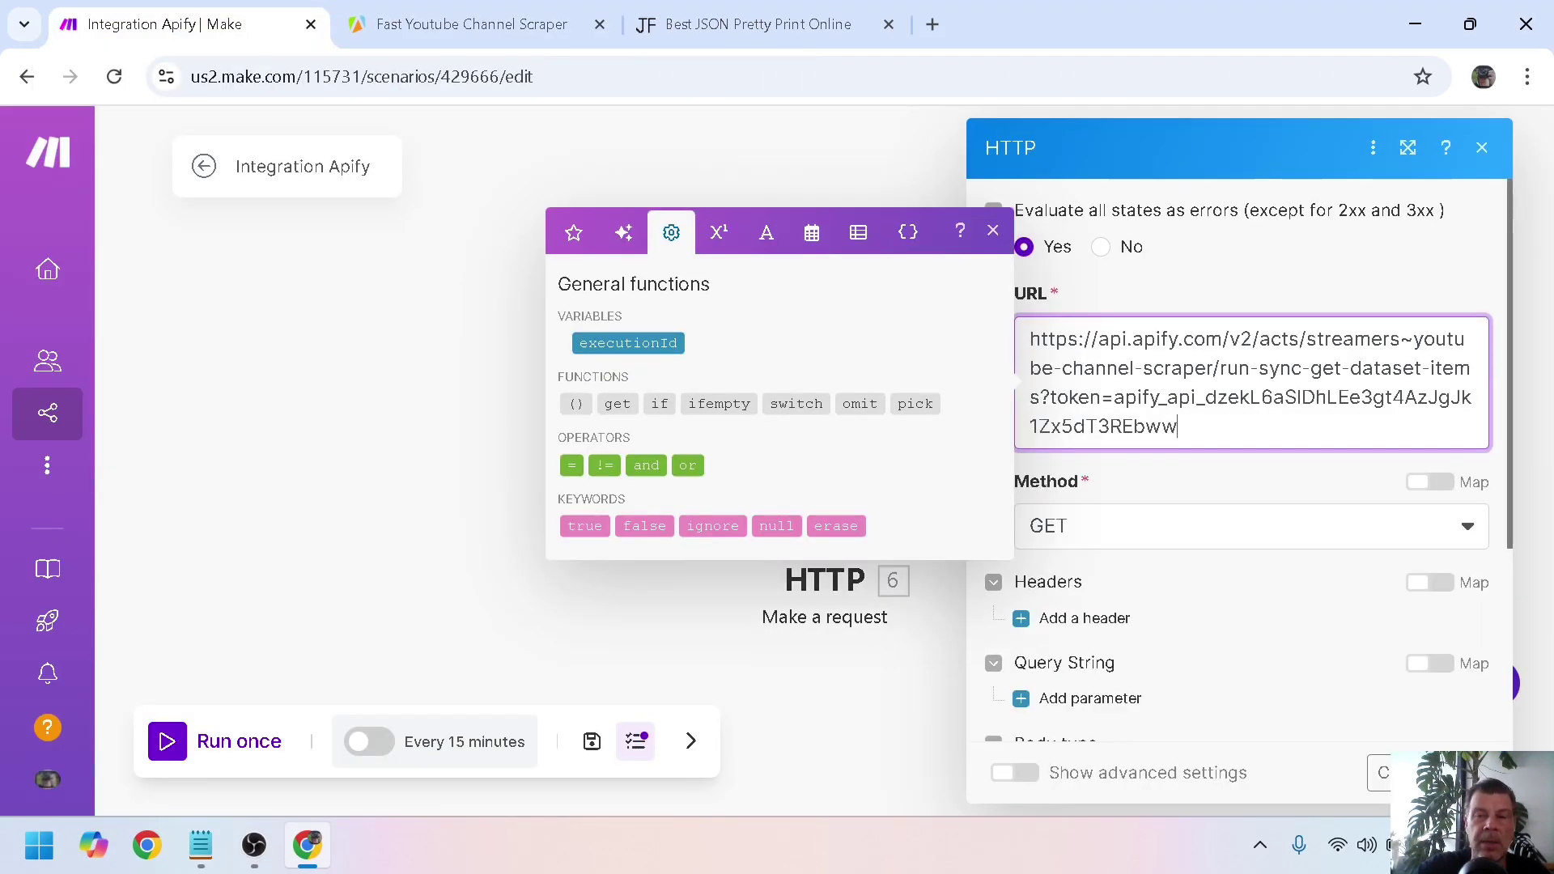
click(1123, 538)
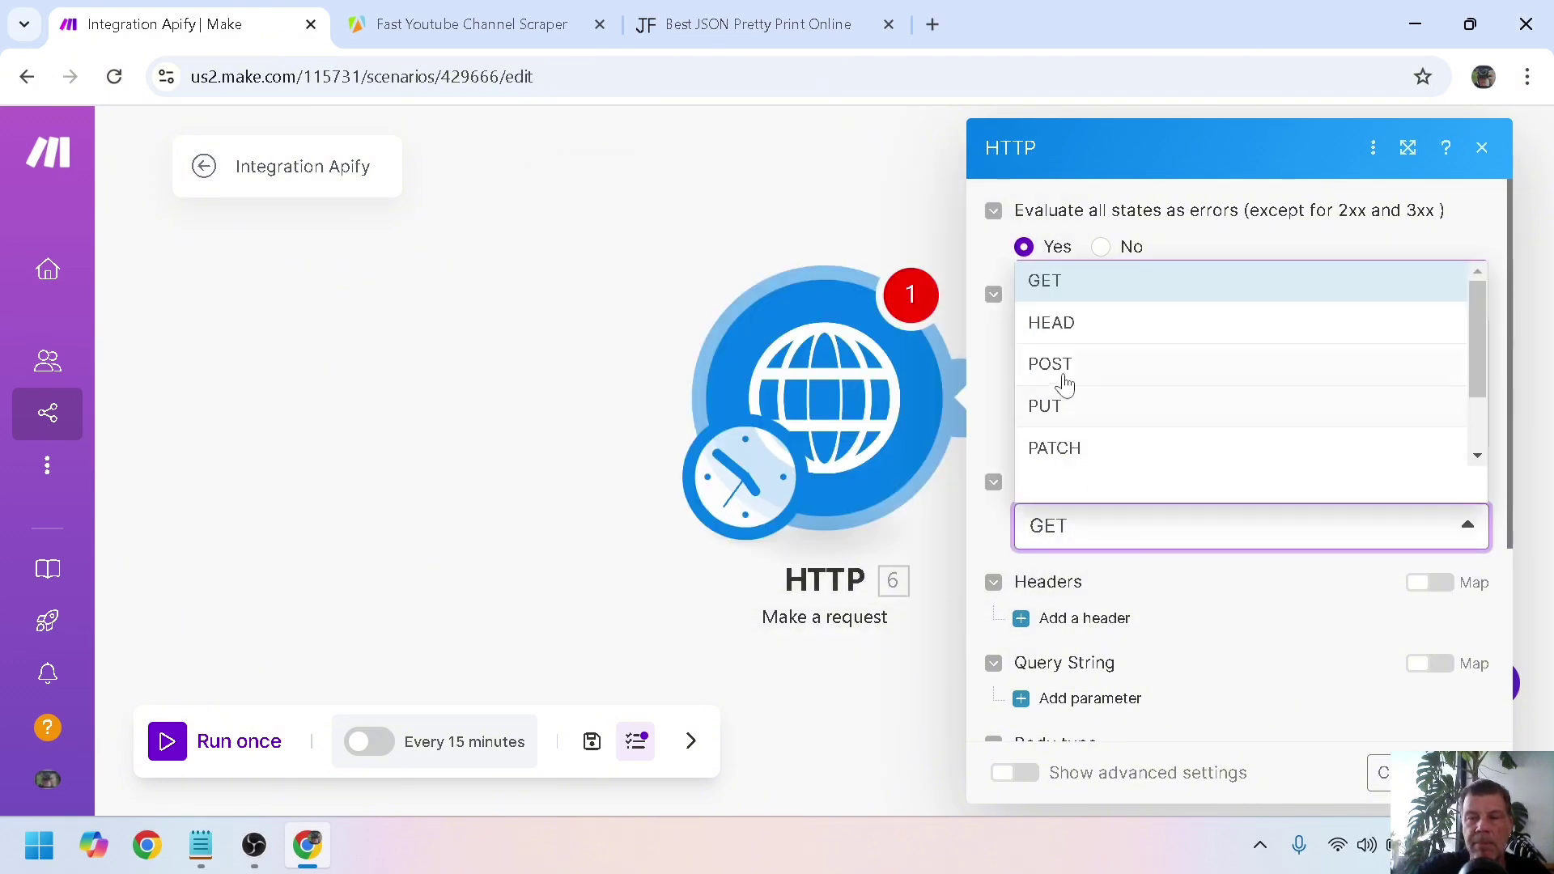
click(1050, 365)
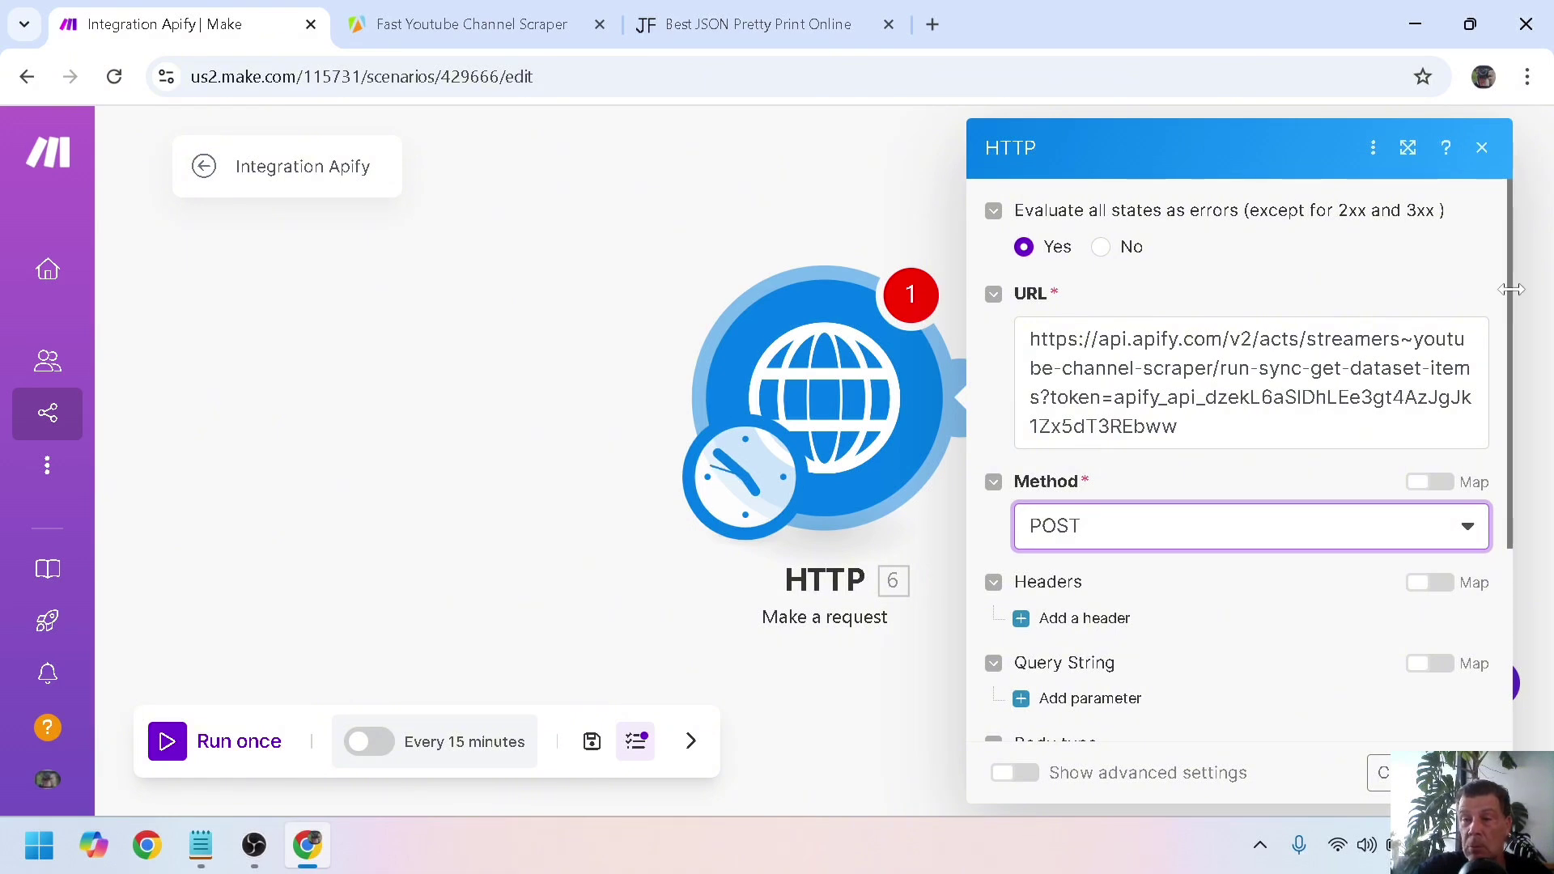
scroll(1509, 322, down, 1)
scroll(1510, 322, down, 1)
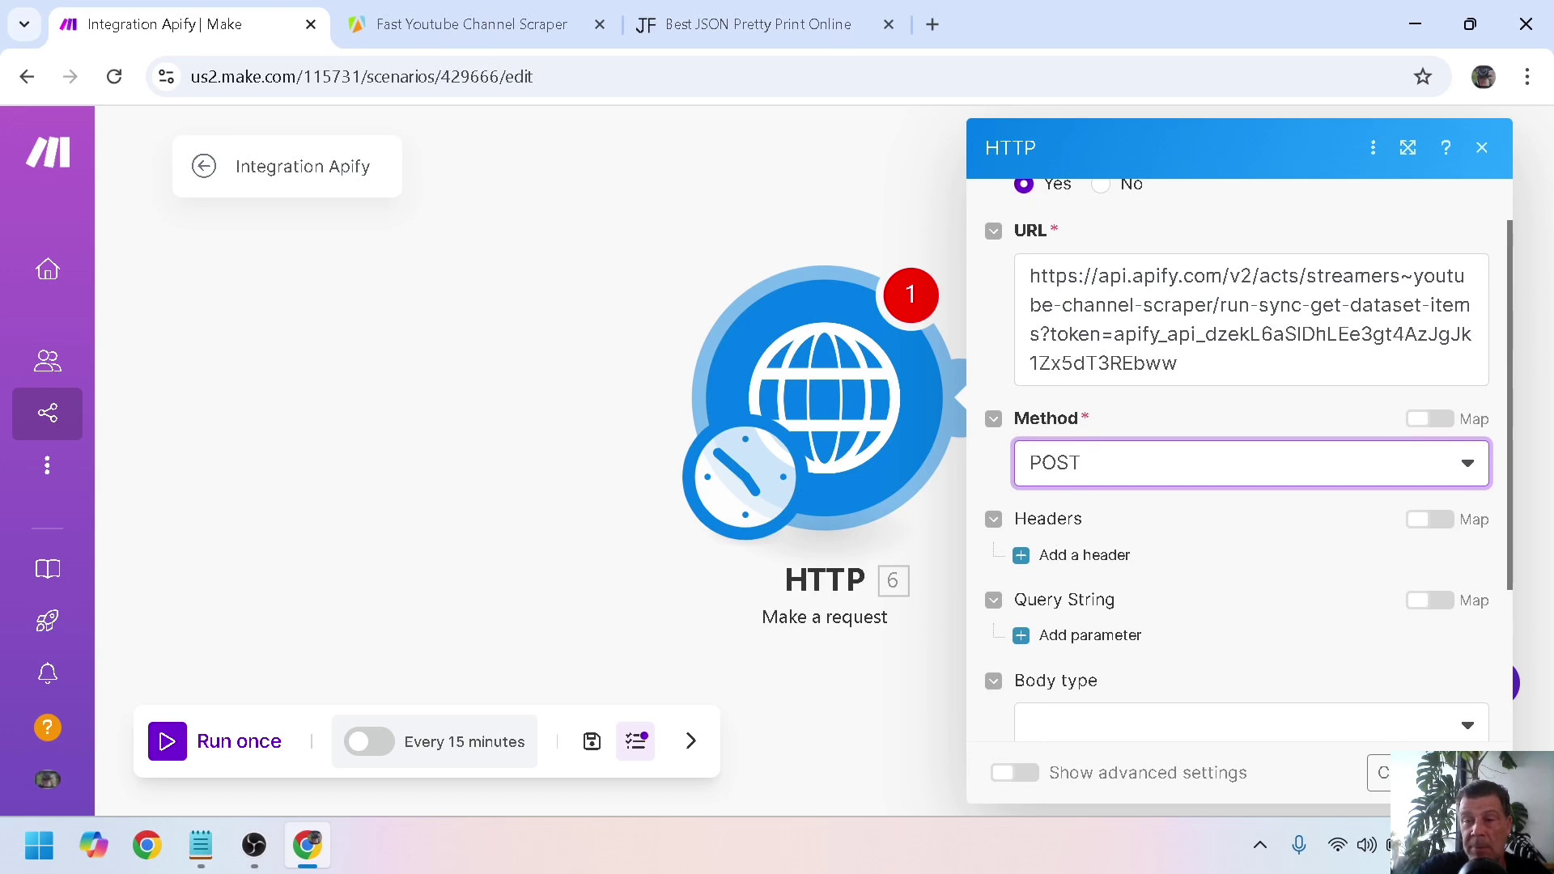
drag(1114, 334, 1190, 364)
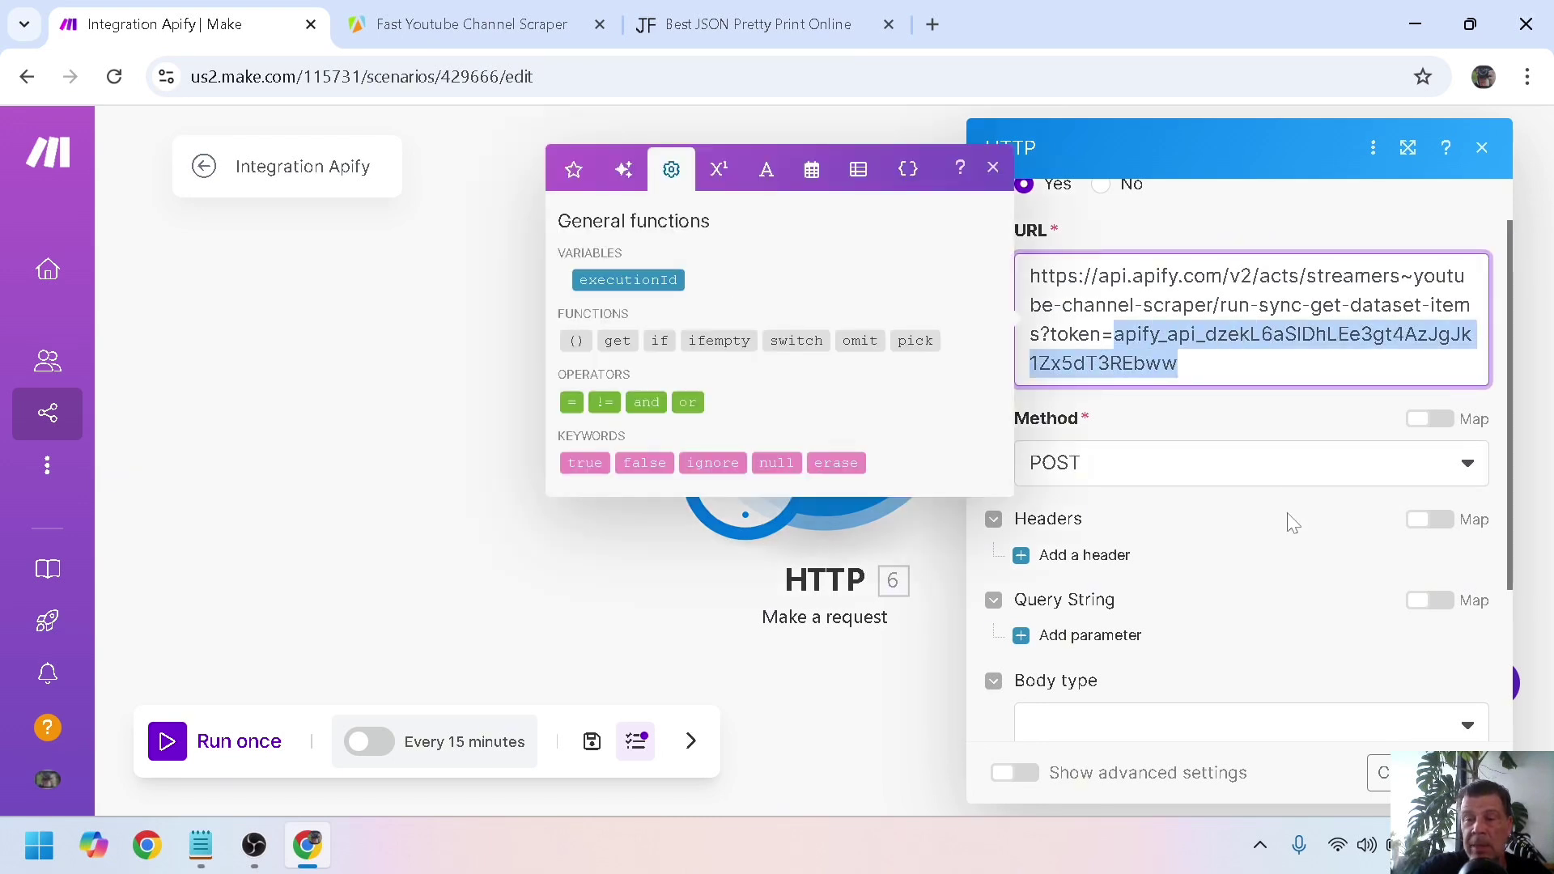
click(1166, 684)
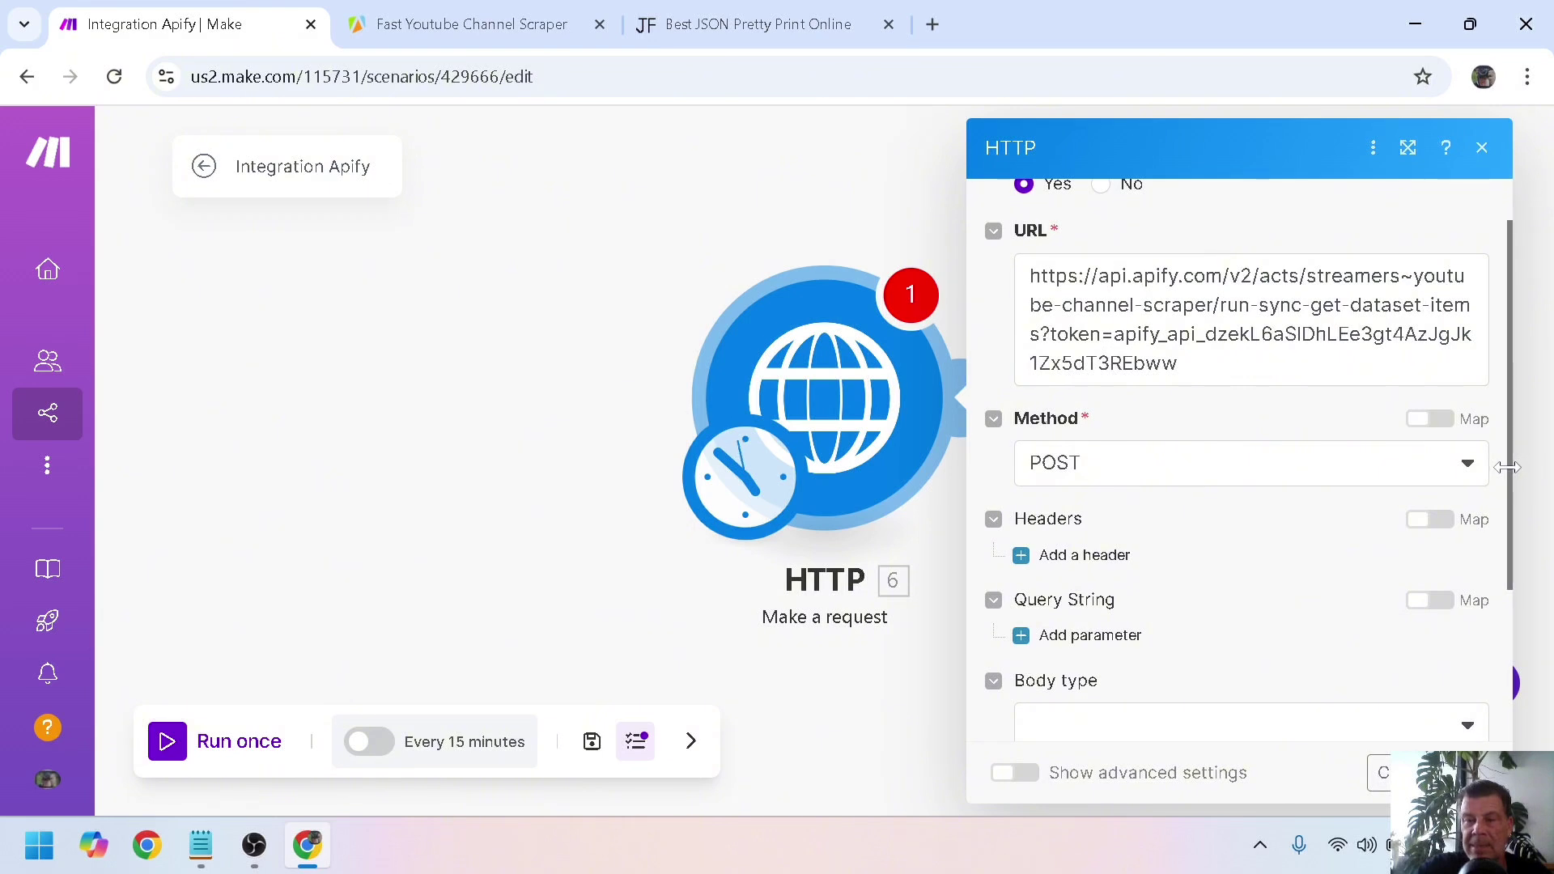
Step: Set the HTTP request's body type to Raw and its content type to JSON (application/json)
scroll(1514, 548, down, 2)
click(1222, 614)
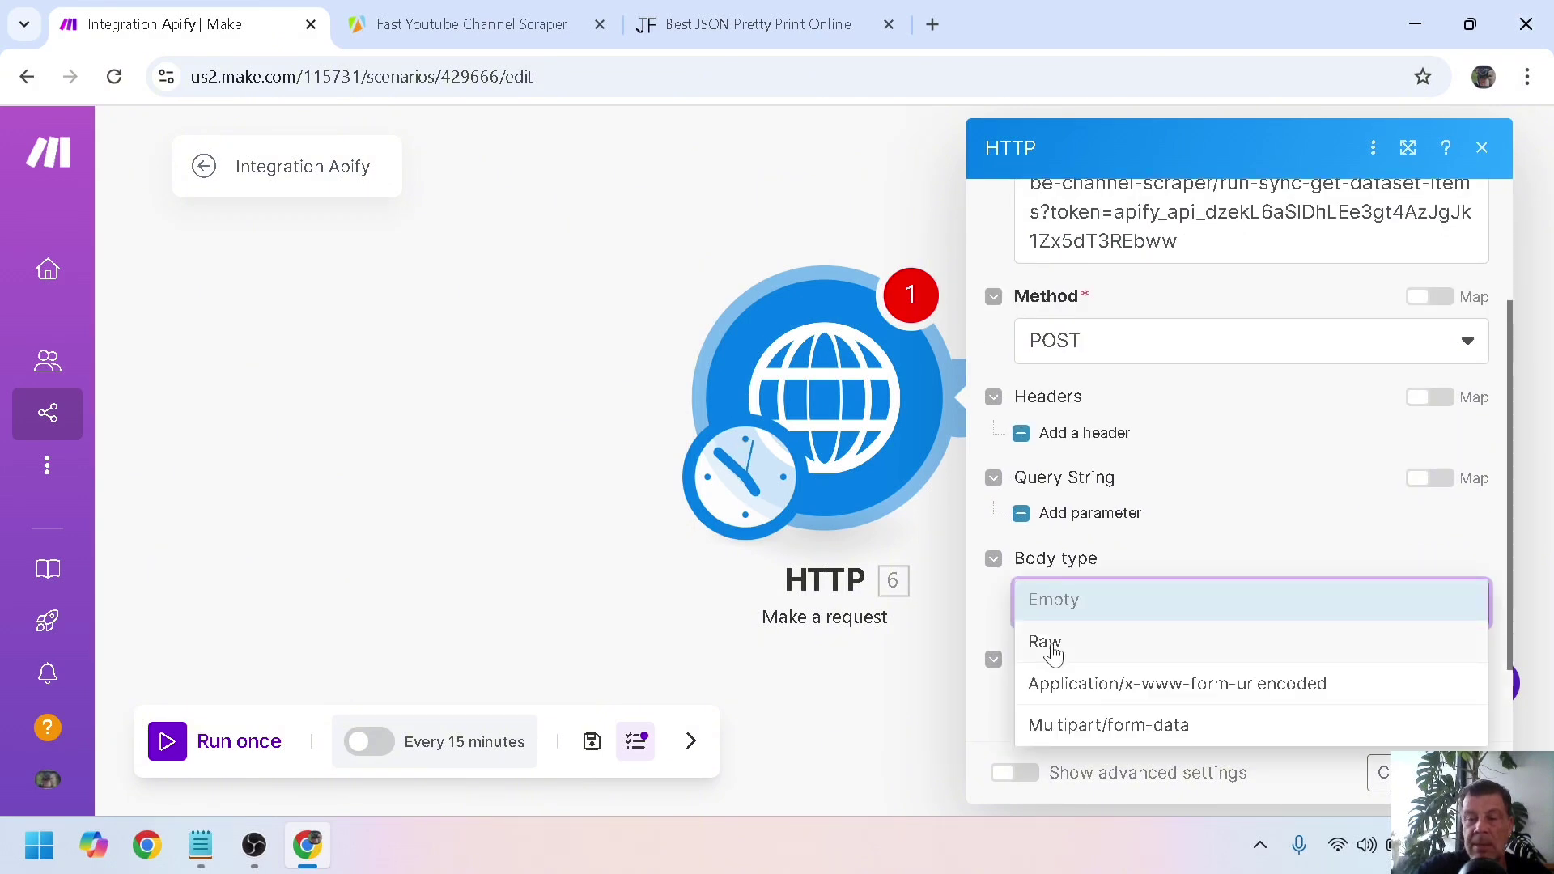
click(1051, 645)
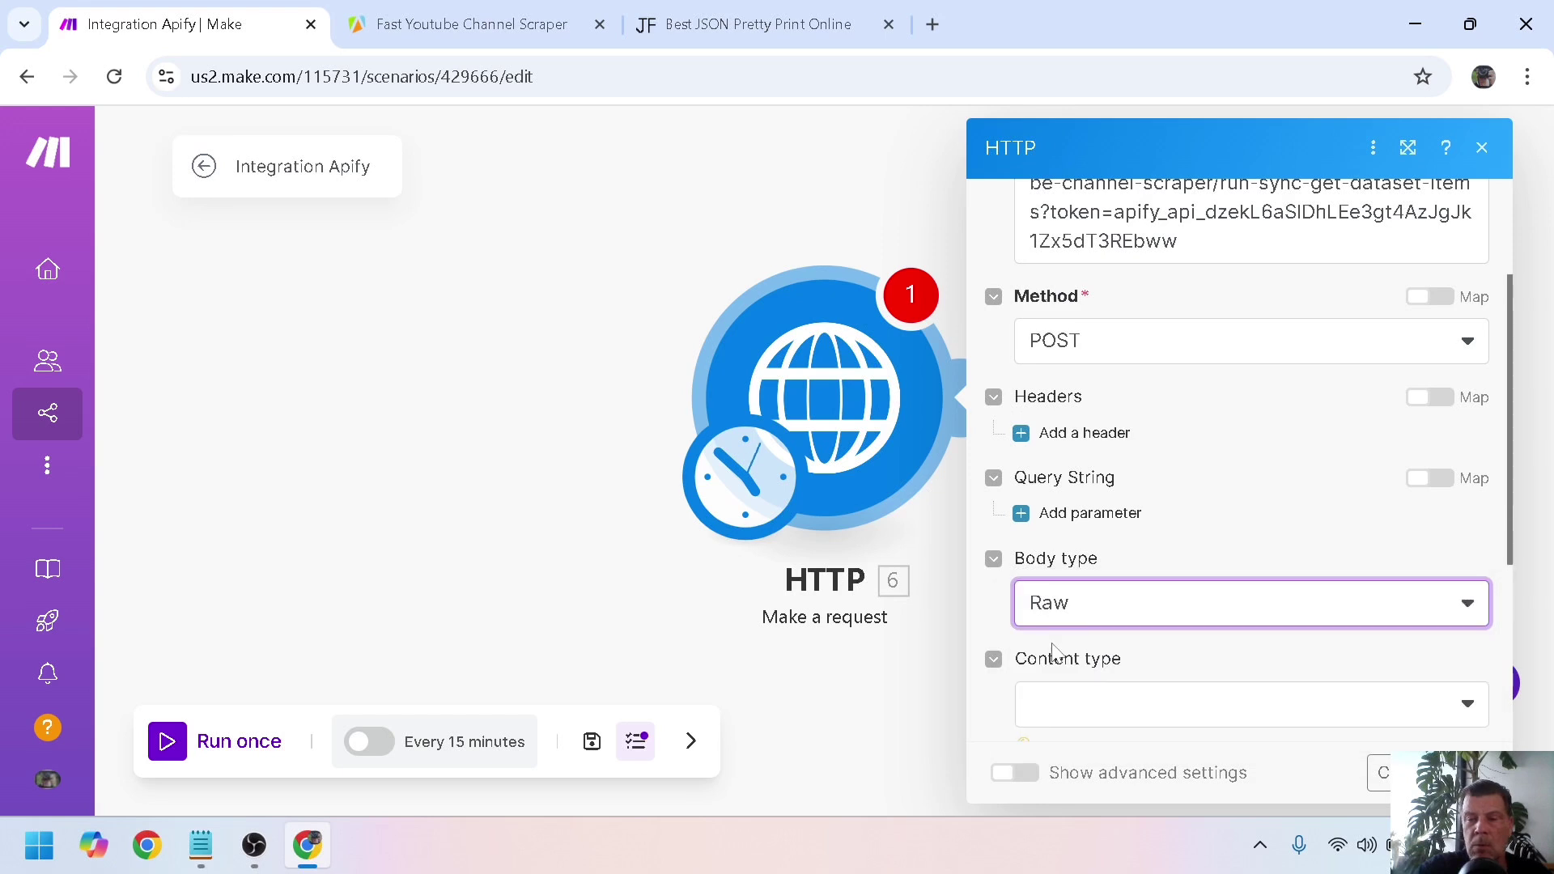
click(1468, 707)
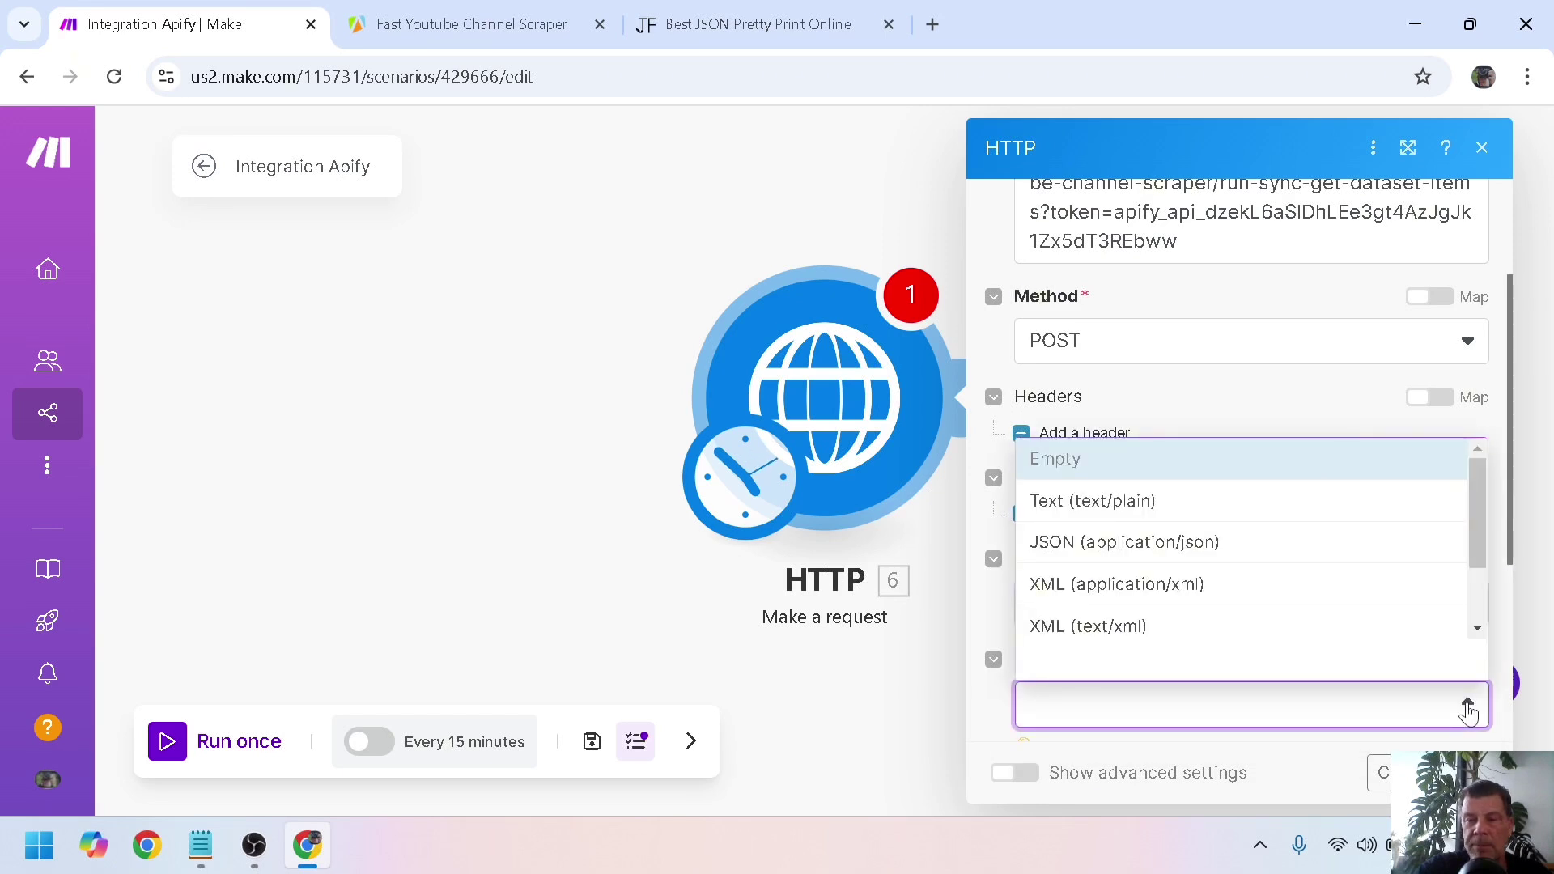
click(1062, 545)
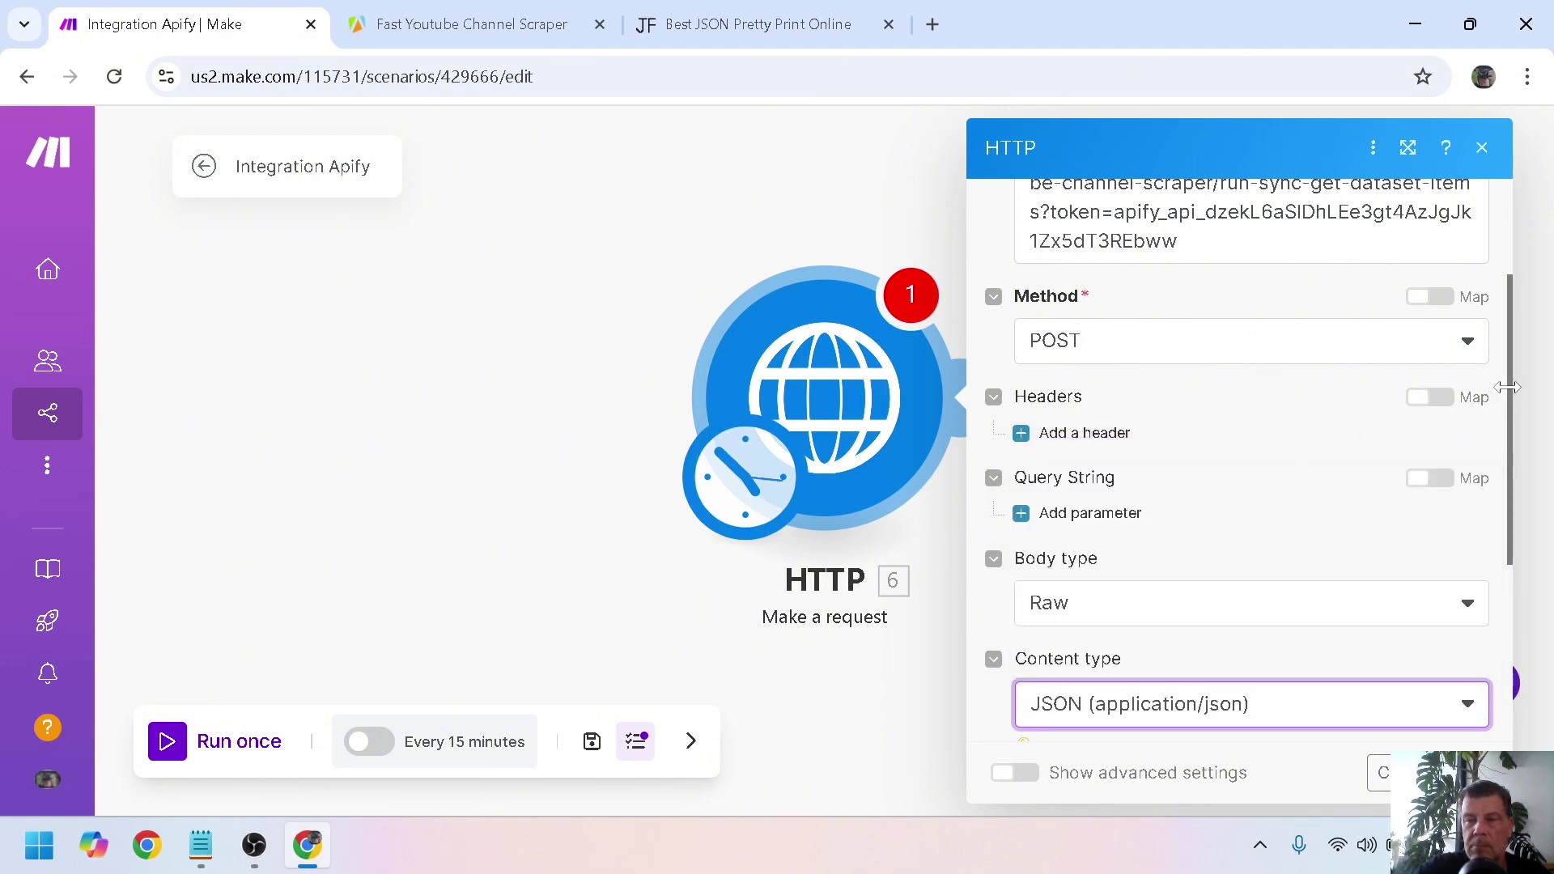
Step: Copy the formatted scraper input from JSON Pretty Print into the HTTP module's request content in Make and save the module settings
scroll(1508, 388, down, 3)
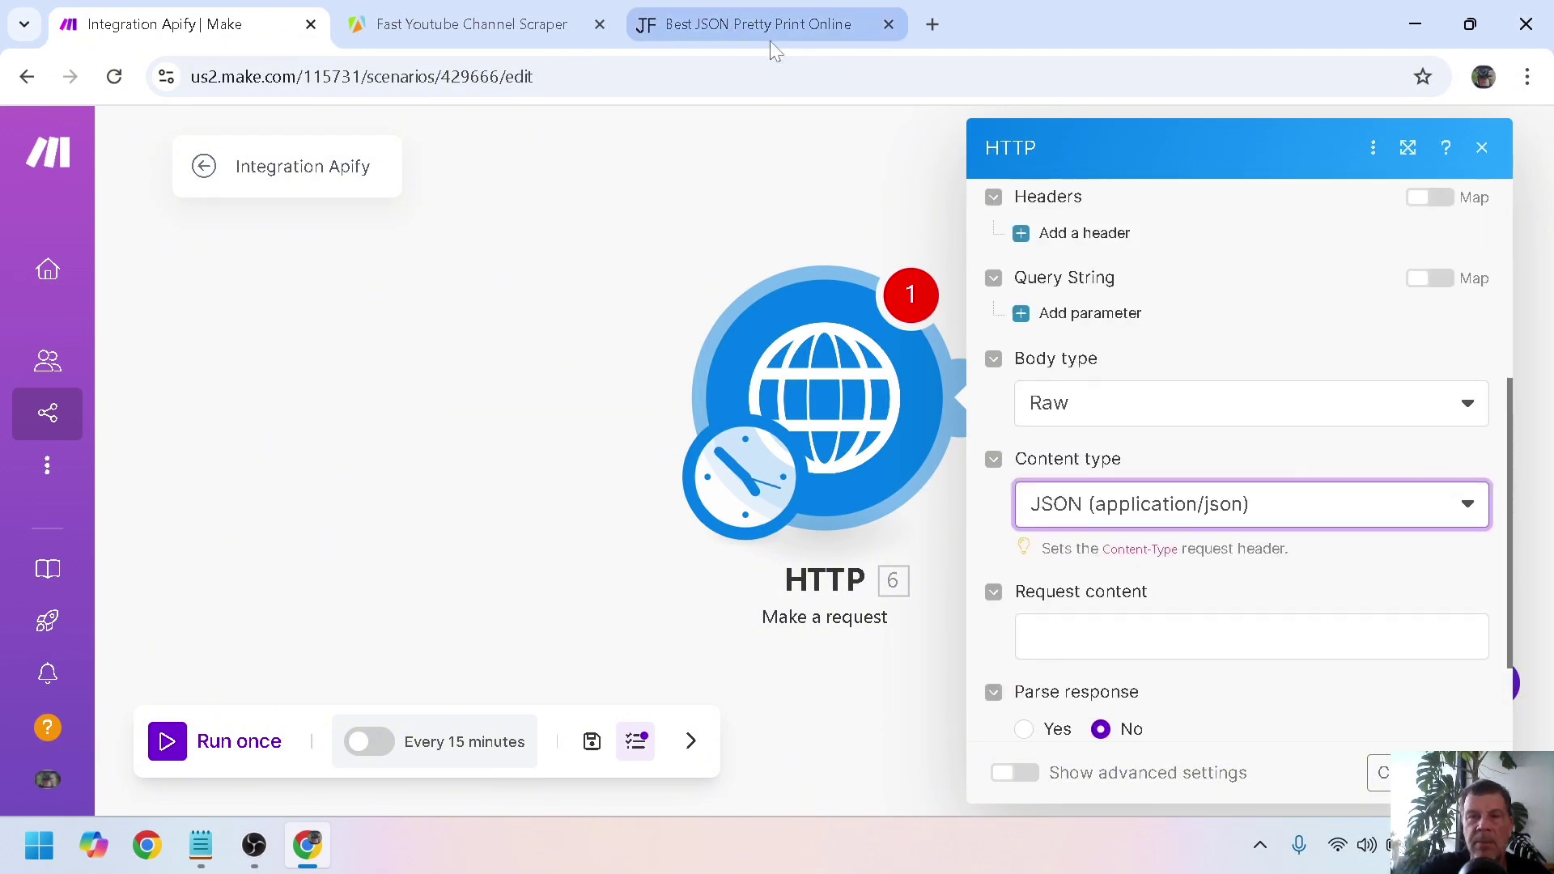
click(750, 33)
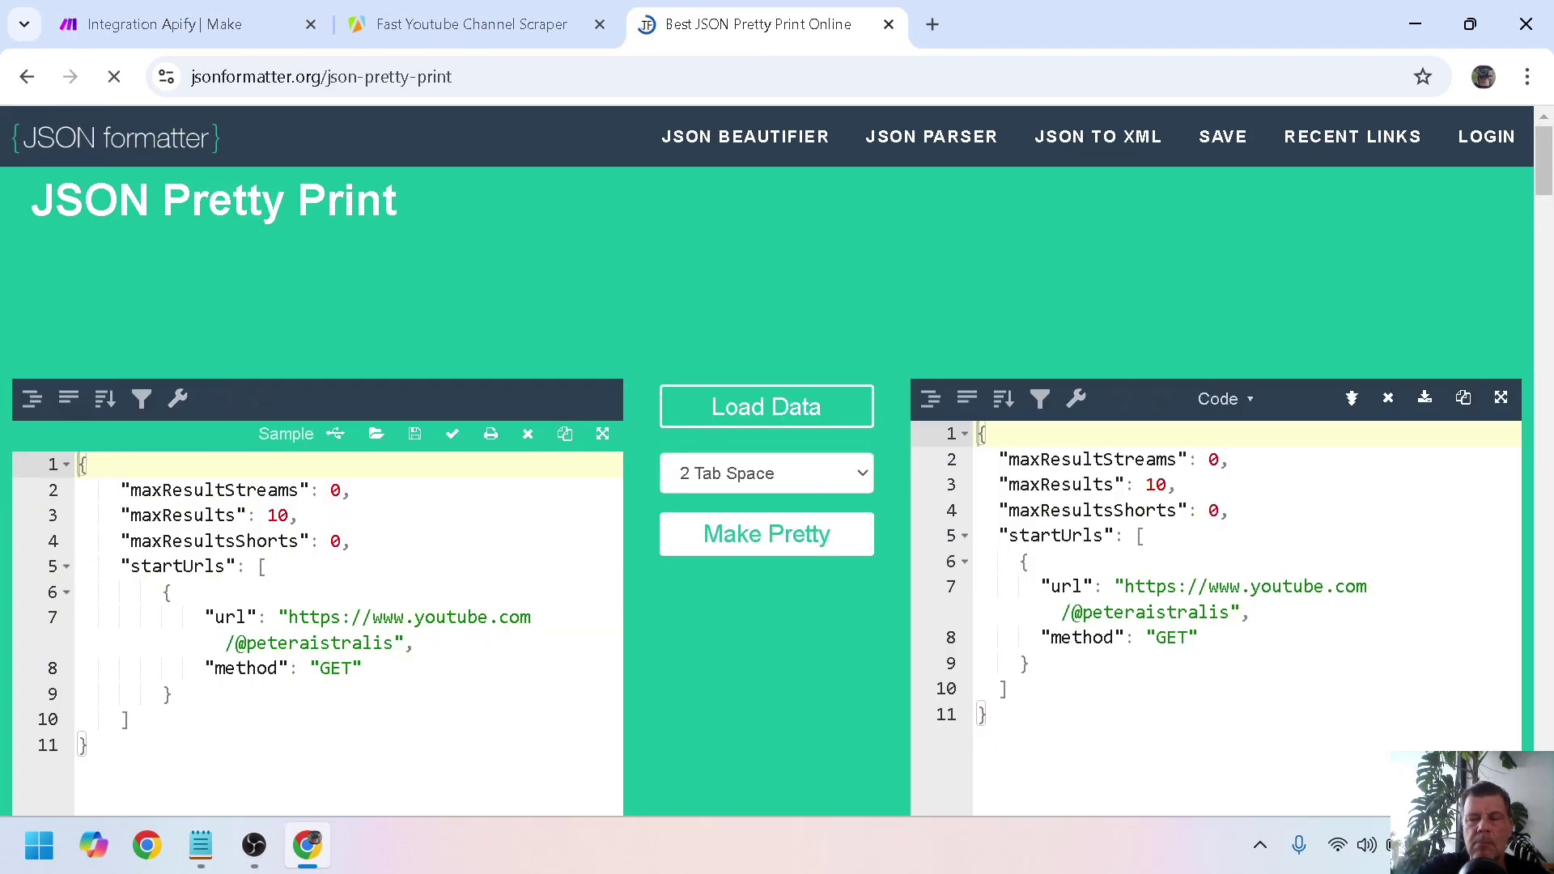
drag(980, 715, 963, 435)
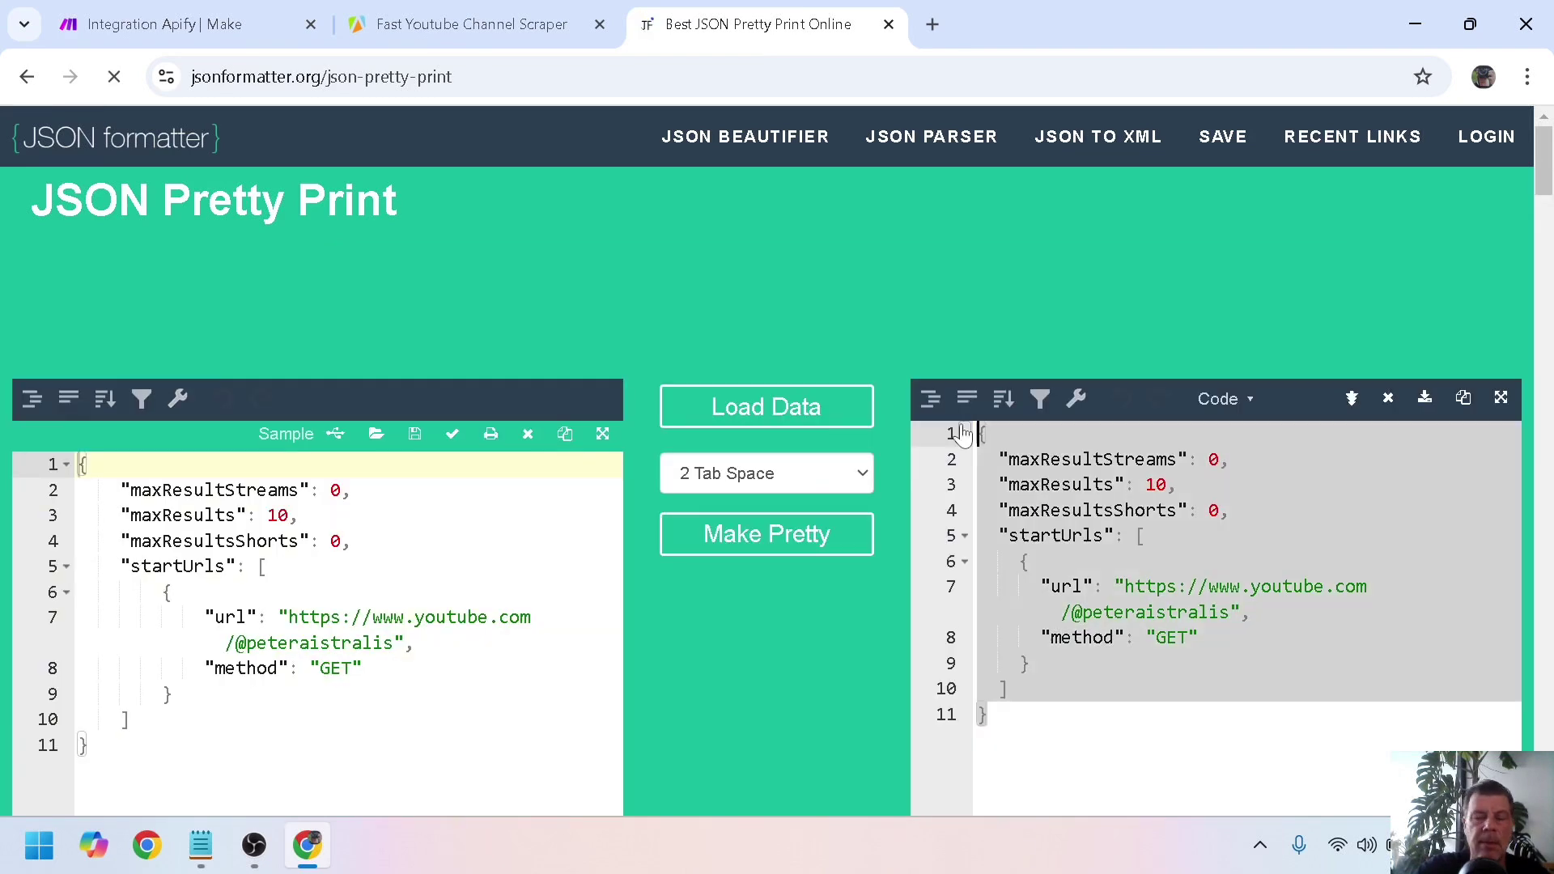
click(260, 34)
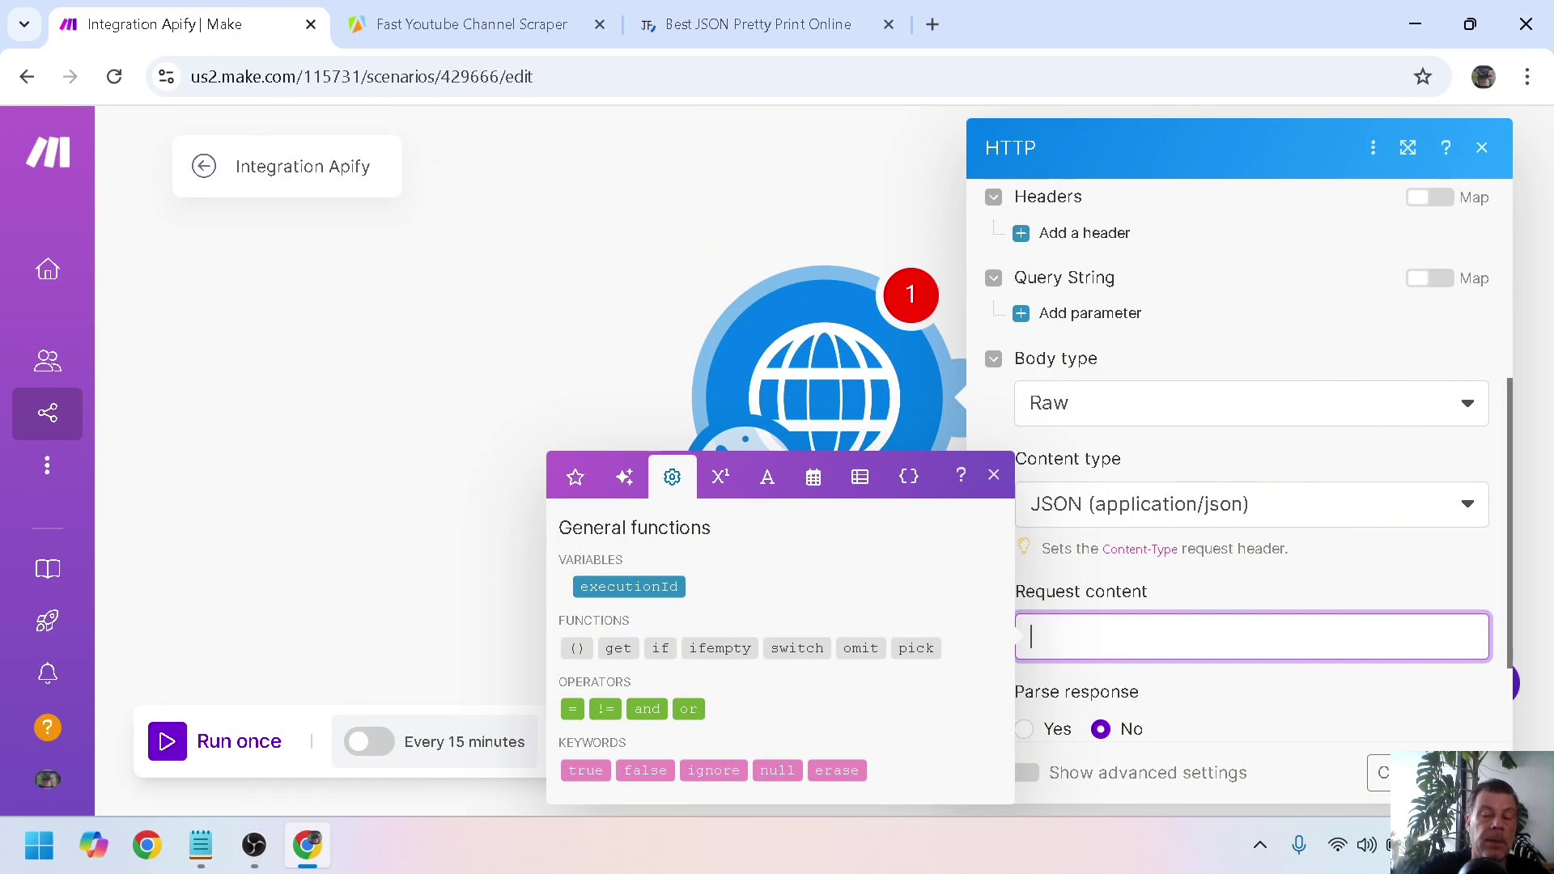
key(Escape)
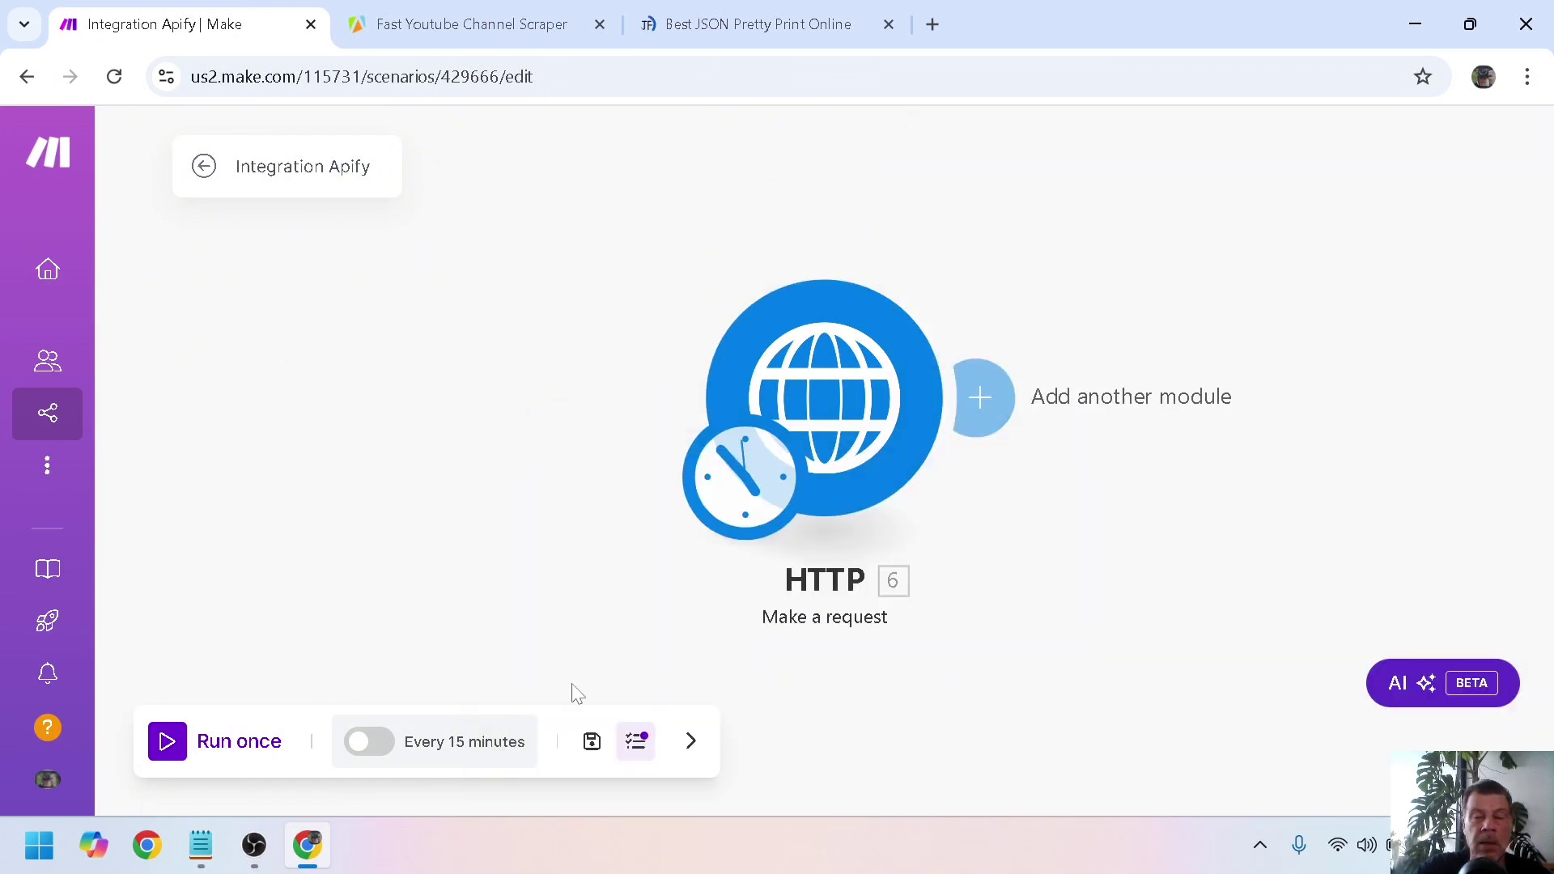
Step: Run the scenario once and inspect the HTTP module's operation details
click(215, 741)
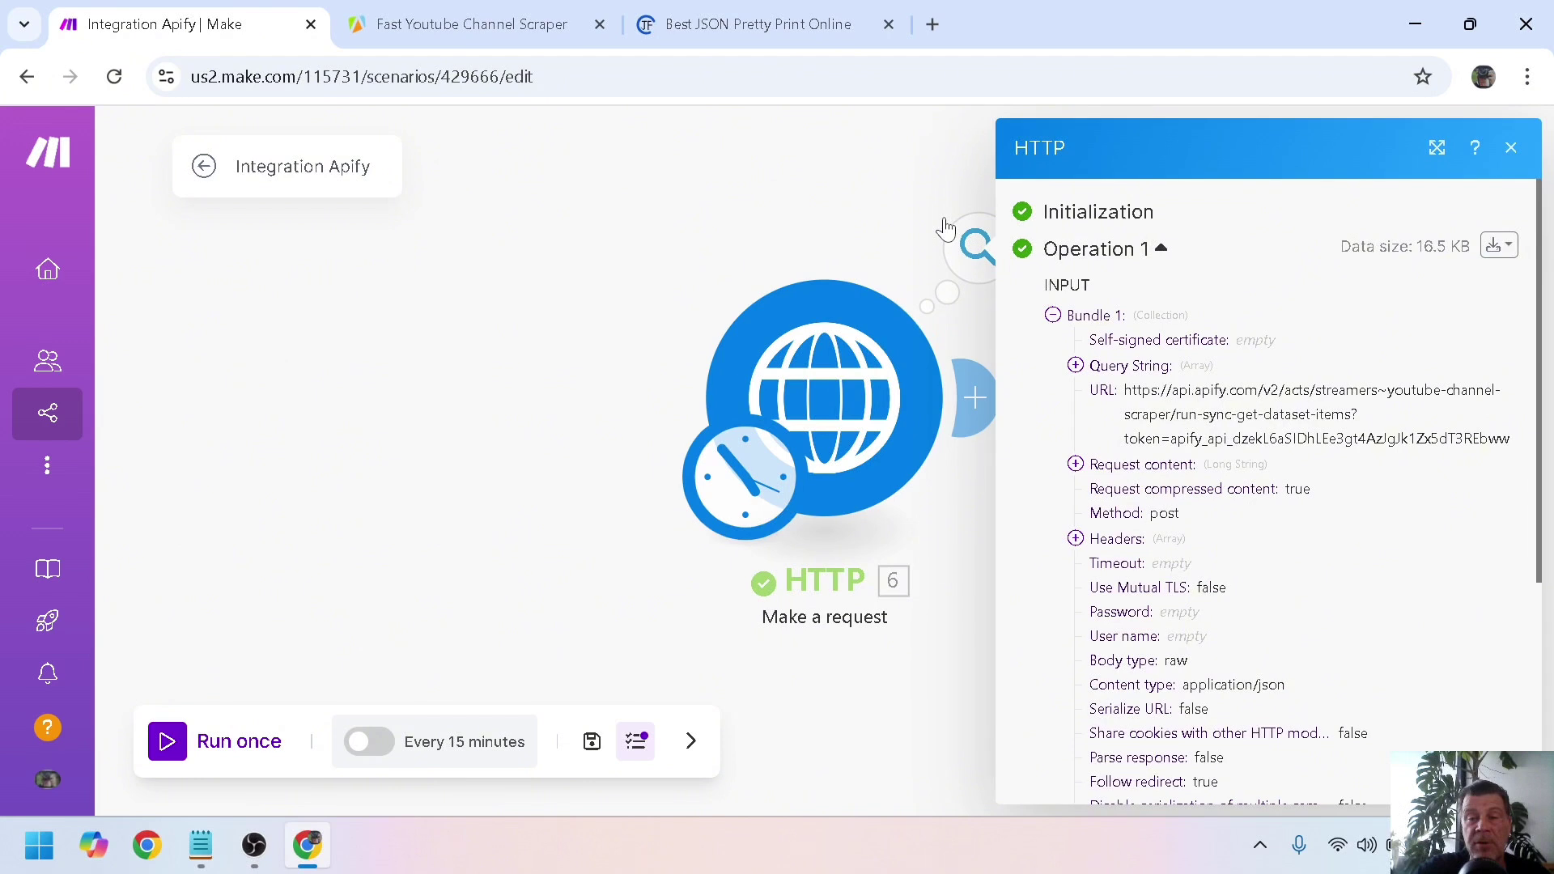
click(814, 213)
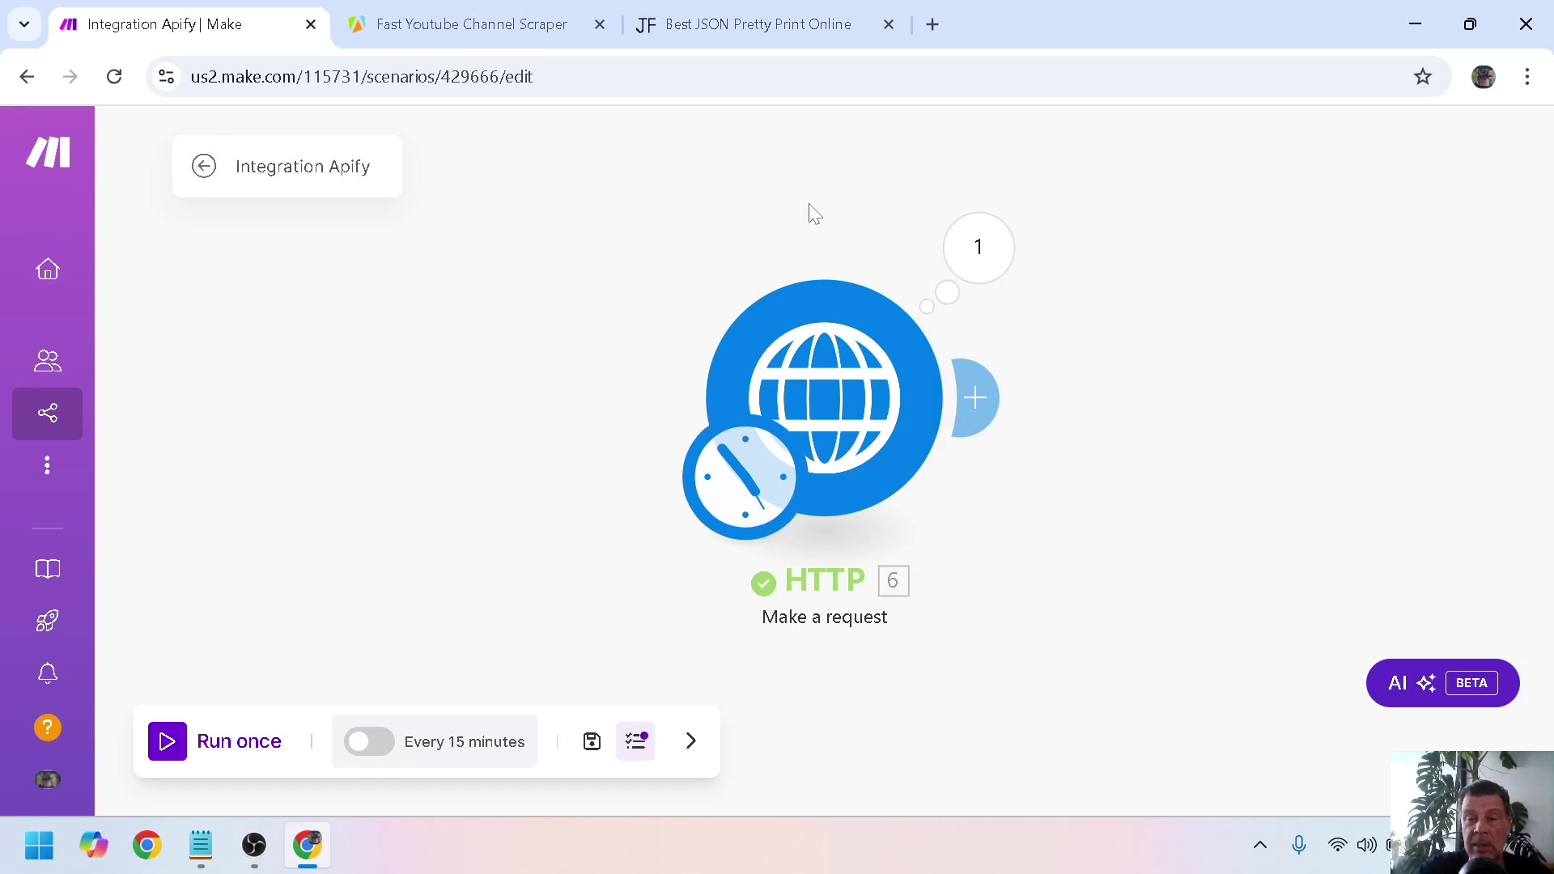